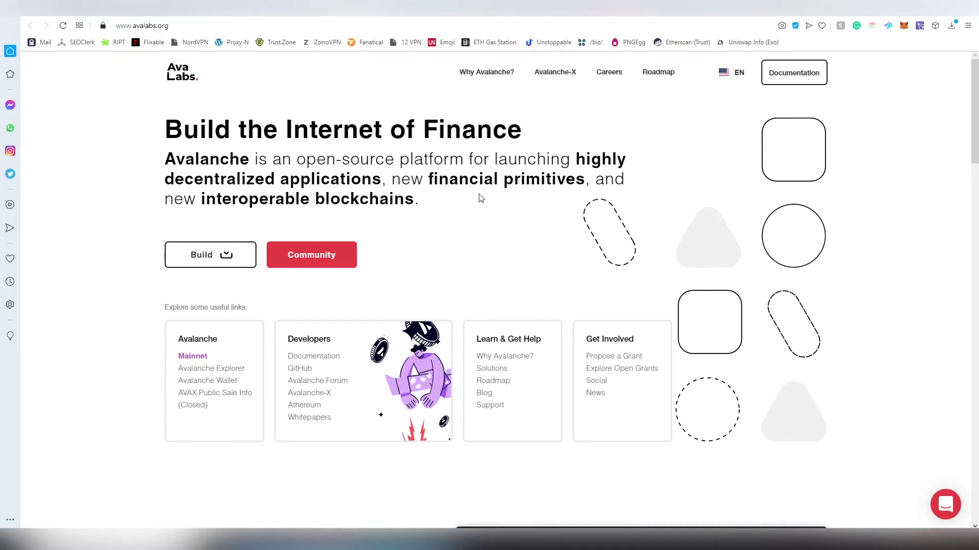
- Scroll through the avalabs.org homepage to its useful-links and 'The internet of smart assets' sections
scroll(493, 218, "down", 1)
scroll(493, 218, "down", 3)
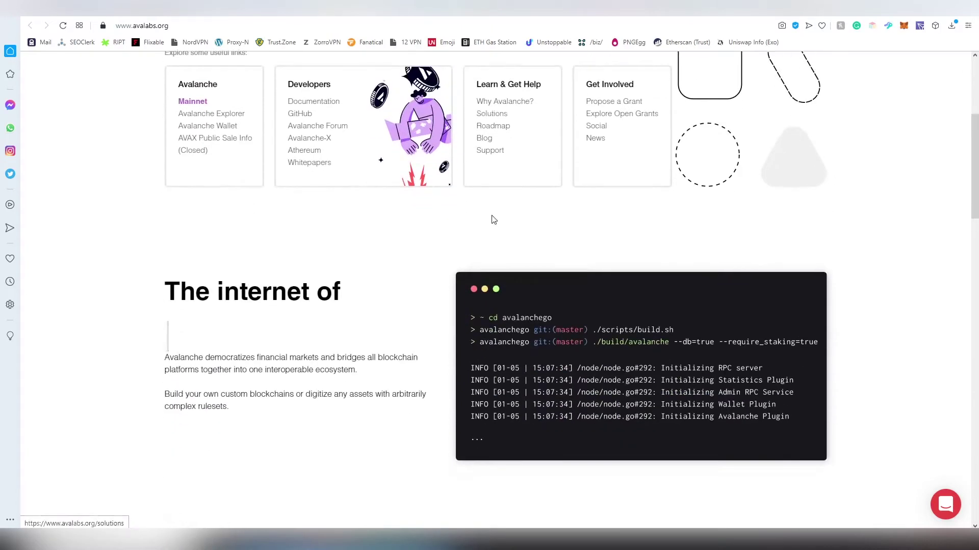
scroll(445, 300, "up", 2)
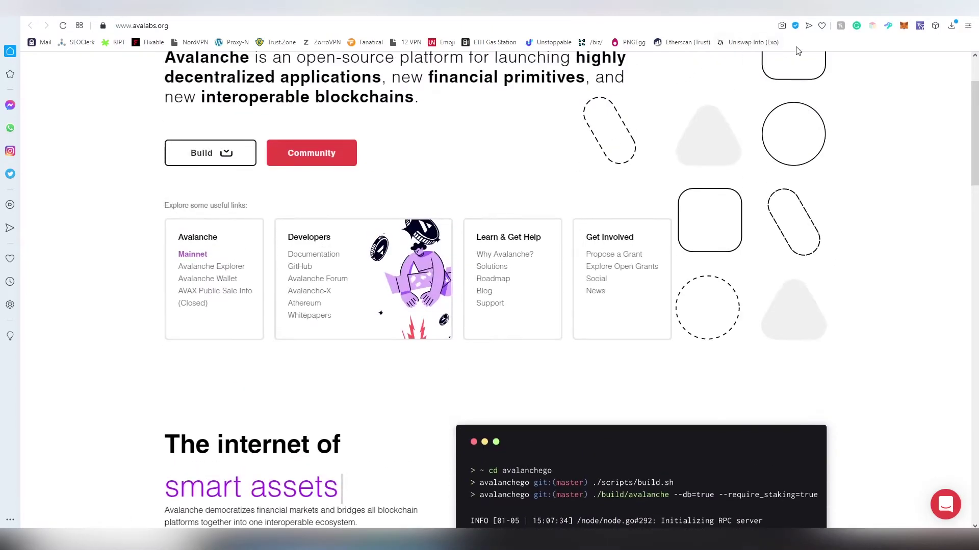
left_click(850, 15)
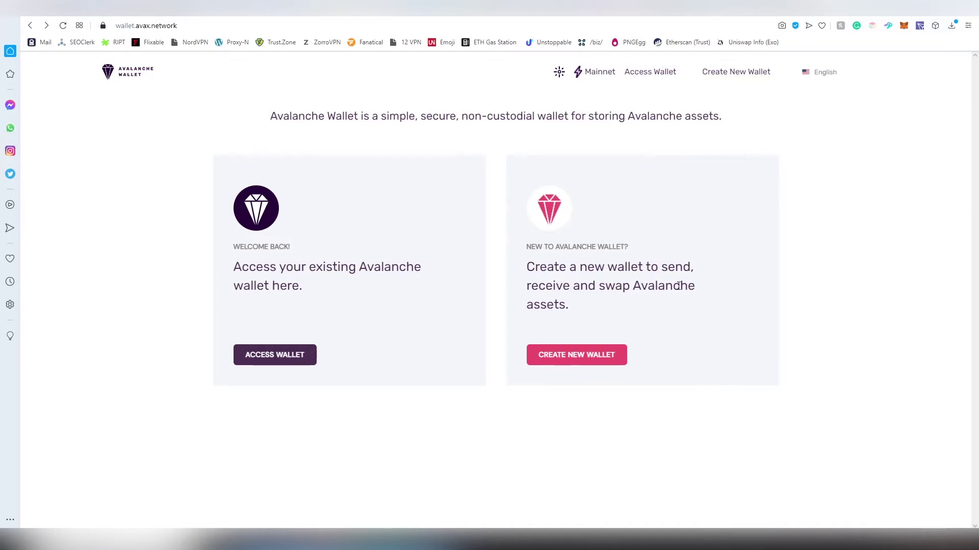
left_click(620, 357)
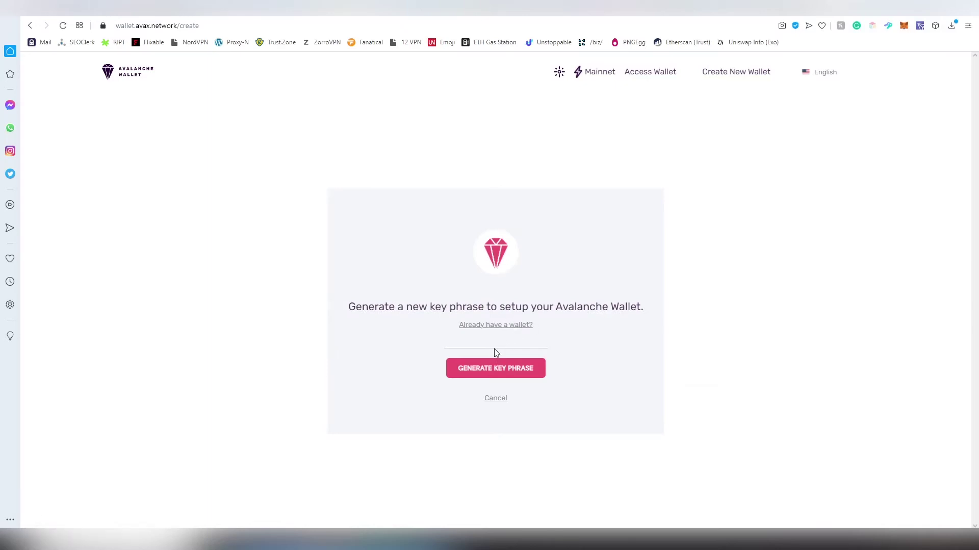
left_click(520, 368)
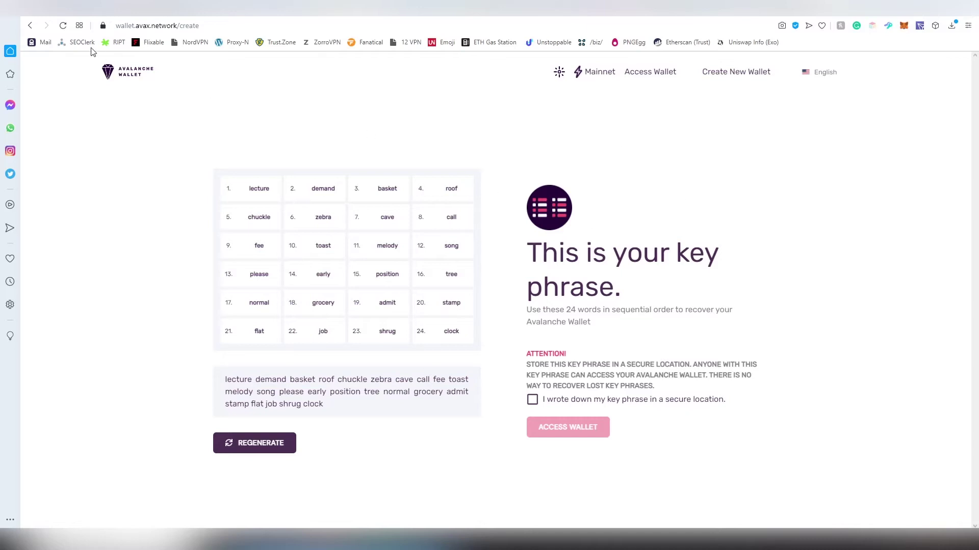
left_click(30, 26)
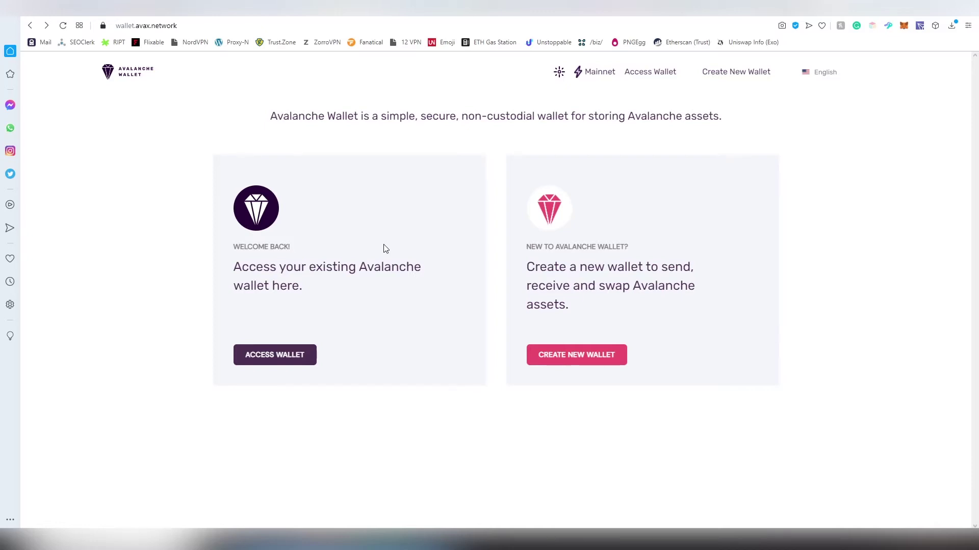
- Access the existing wallet, refresh the 96.50116 AVAX balance, and focus the Search Assets field
left_click(270, 355)
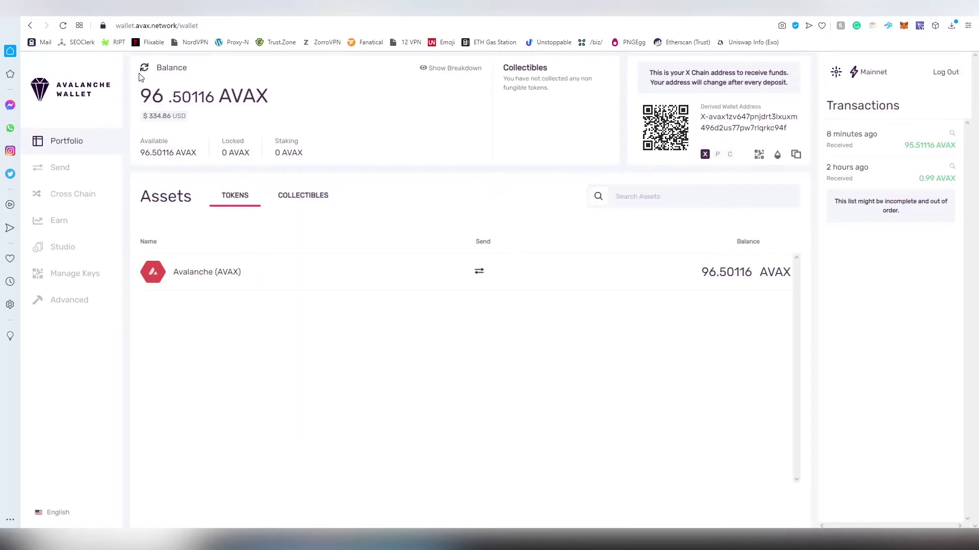
left_click(145, 68)
left_click_drag(142, 97, 285, 102)
left_click(285, 102)
left_click(753, 197)
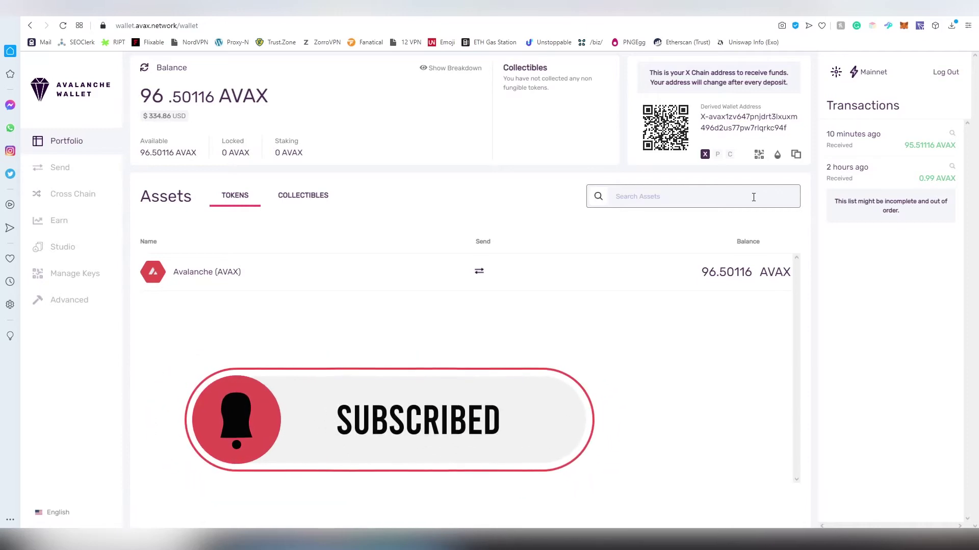
left_click(147, 74)
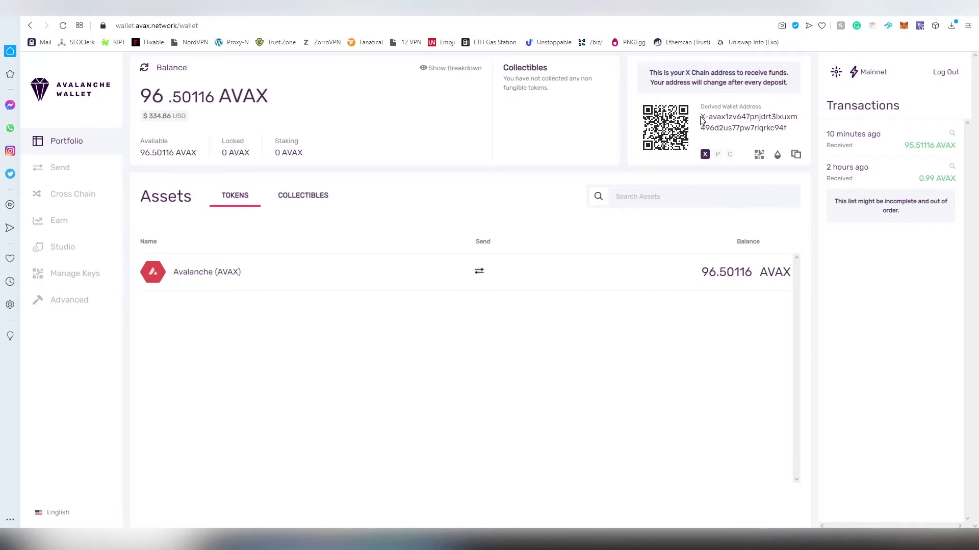
left_click_drag(702, 120, 719, 105)
left_click(797, 133)
left_click(741, 127)
left_click(717, 154)
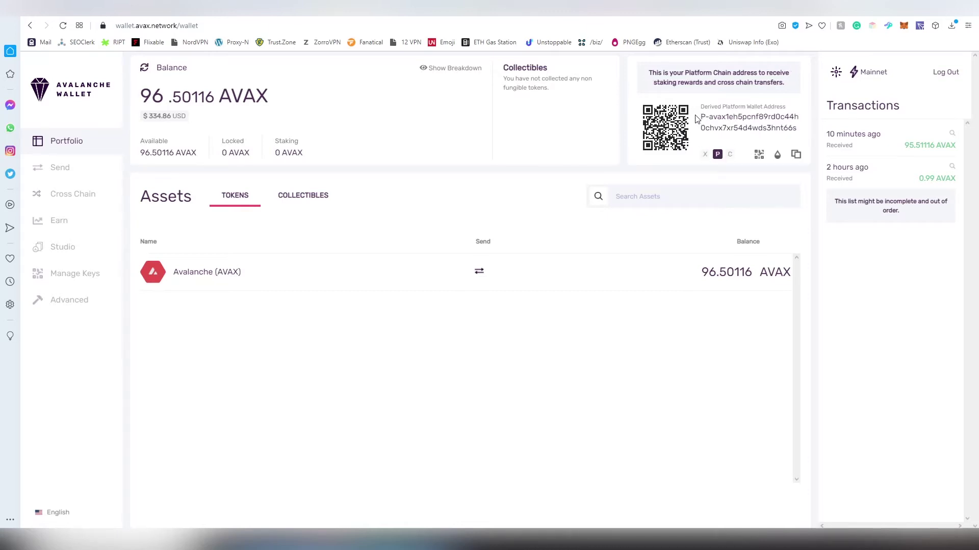
left_click_drag(657, 73, 798, 89)
left_click(799, 89)
- Cycle the address panel through X, P and C chains to show the Contract Chain address
left_click(706, 155)
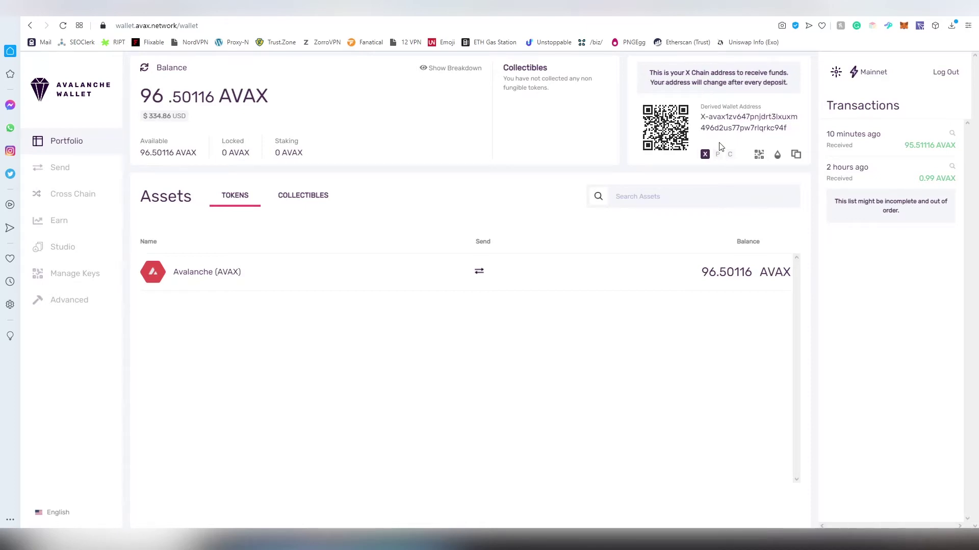
left_click(718, 156)
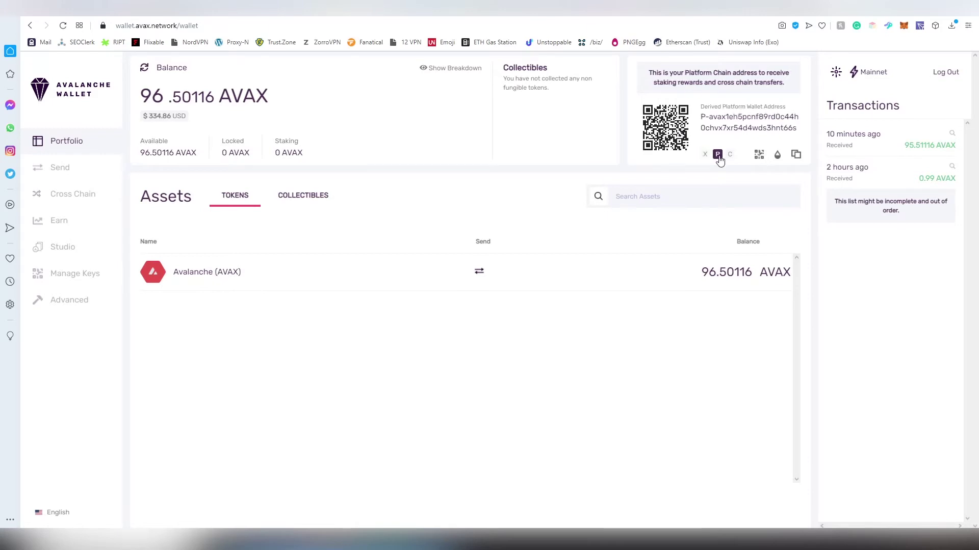
left_click(730, 156)
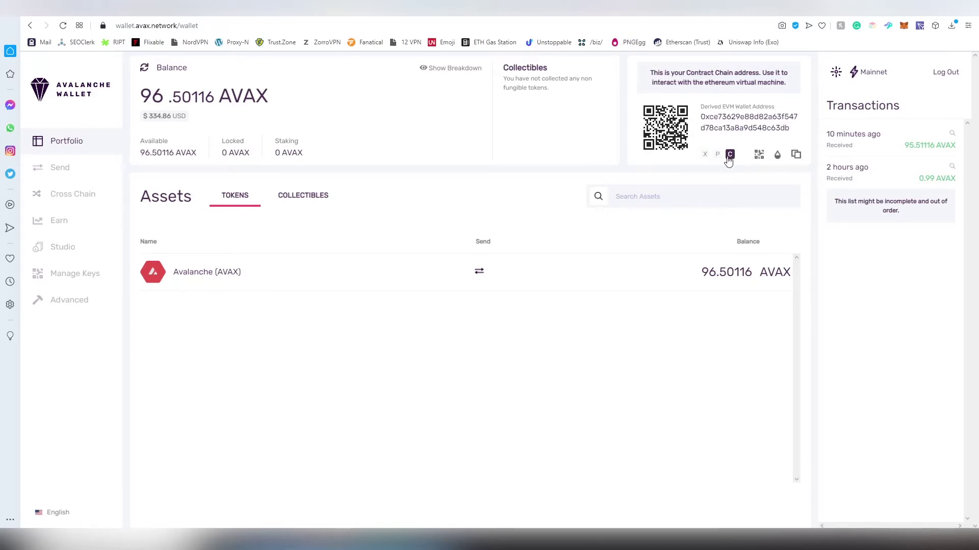
- Read the Contract Chain's Ethereum virtual machine description, then view collectibles, showing none owned
triple_click(694, 76)
left_click(713, 89)
left_click_drag(702, 85, 780, 92)
left_click(781, 91)
left_click(316, 203)
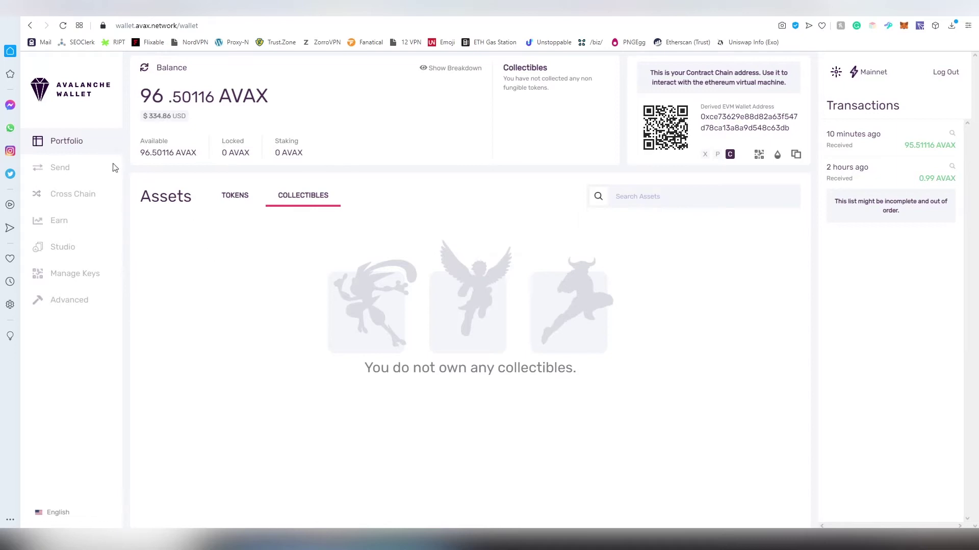
- Go to Send, then Cross Chain, set from X Chain to P Chain with a 0.002 AVAX fee
left_click(59, 167)
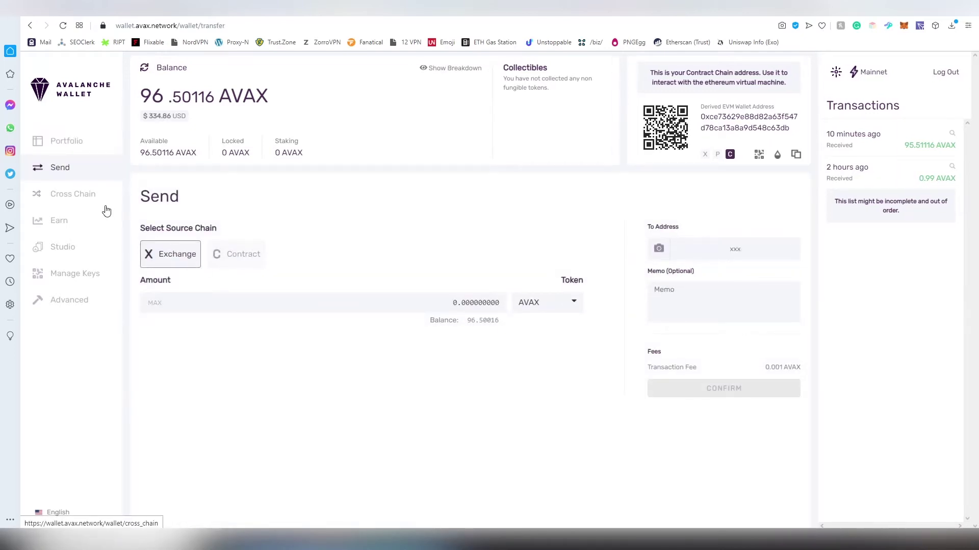
left_click(86, 204)
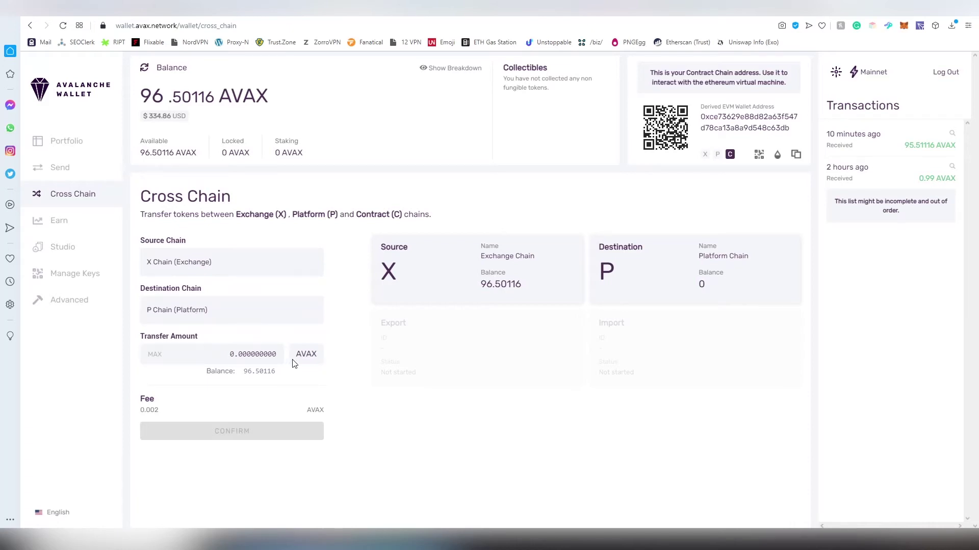
- Fill in the maximum transferable AVAX amount and begin editing it down
left_click(155, 355)
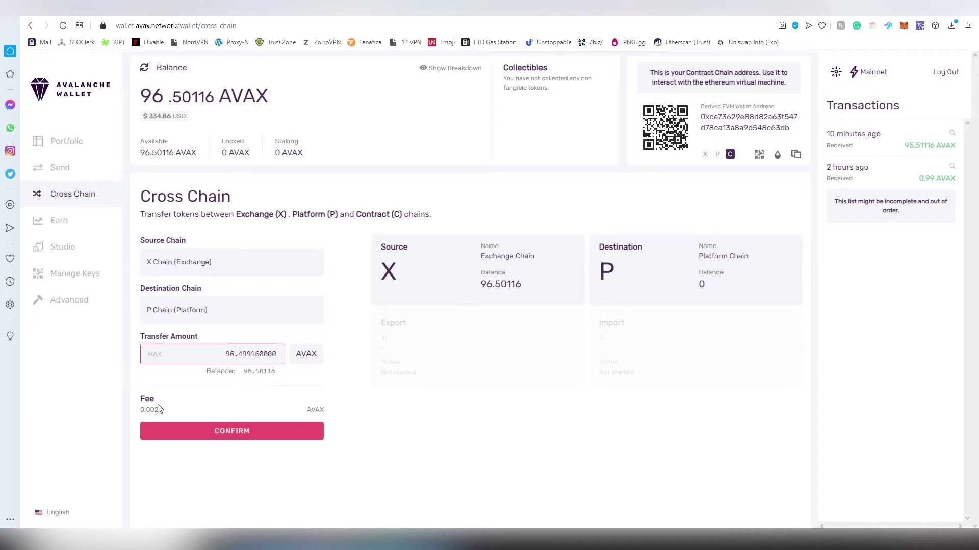
left_click_drag(147, 410, 155, 411)
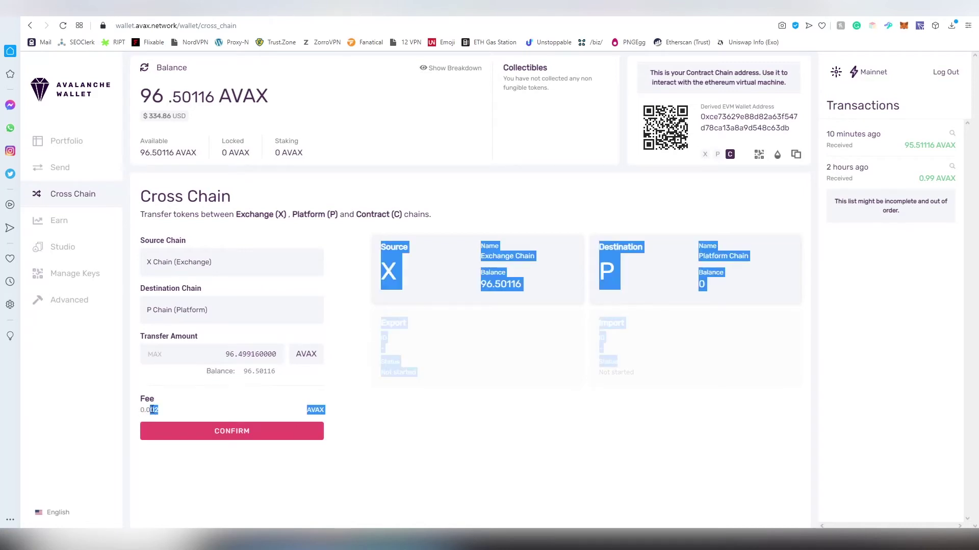
left_click(223, 387)
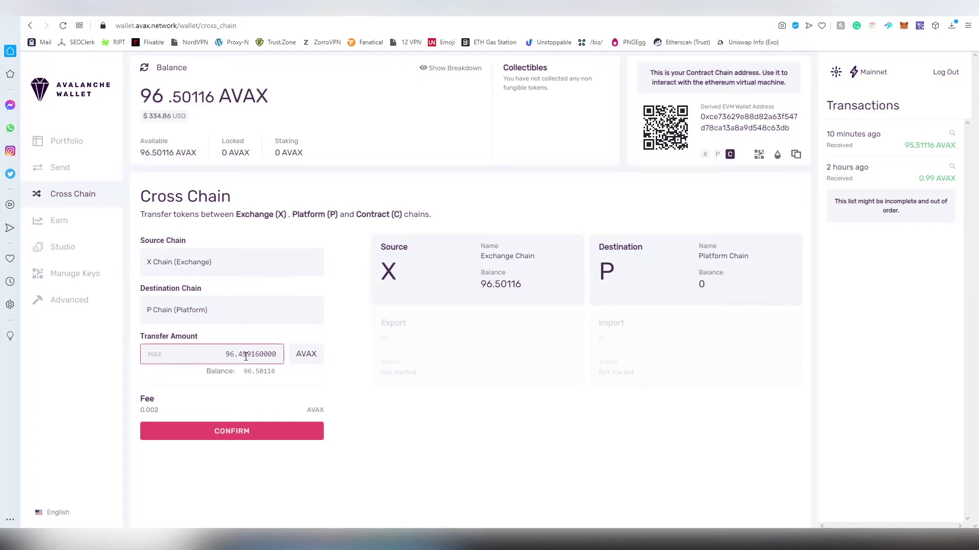
left_click_drag(244, 357, 358, 418)
type("5")
key("ctrl+a")
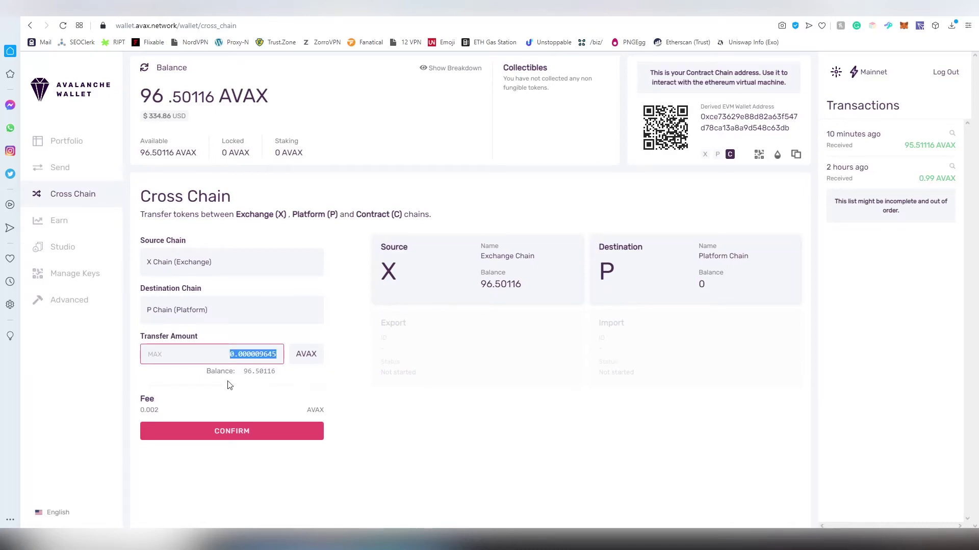
left_click(155, 354)
- Change the amount to 96.45916 AVAX, confirm, and complete the transfer to P Chain
double_click(248, 355)
left_click(249, 356)
key("BackSpace")
type("59160000")
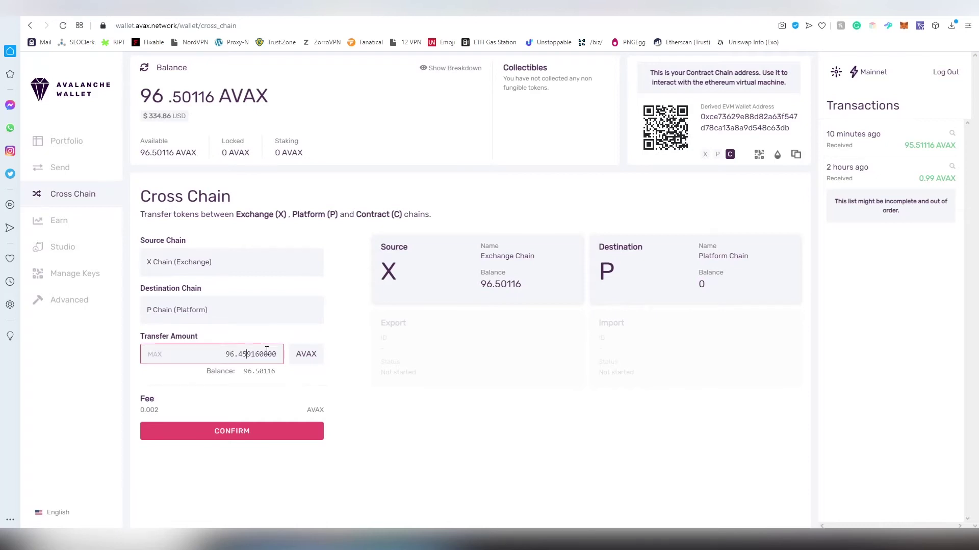
left_click(233, 443)
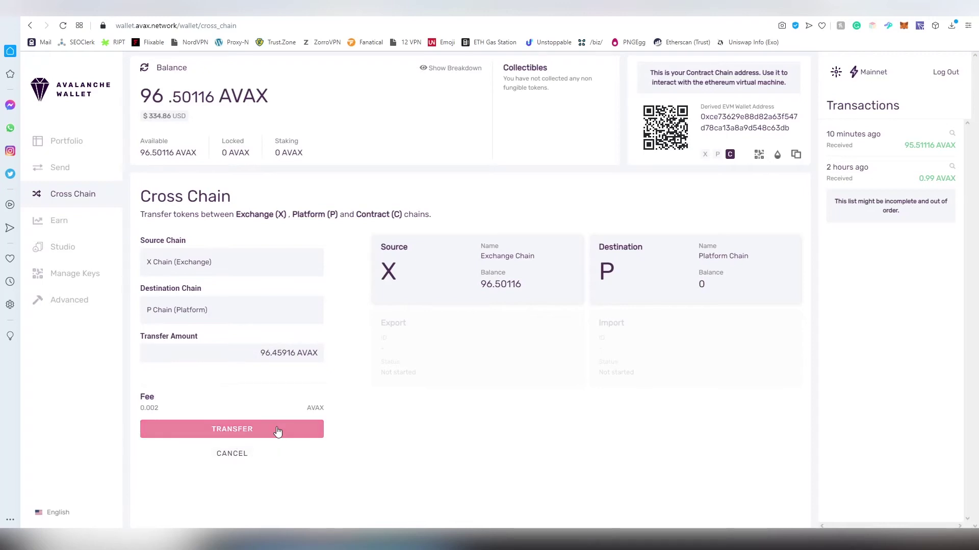
left_click(278, 432)
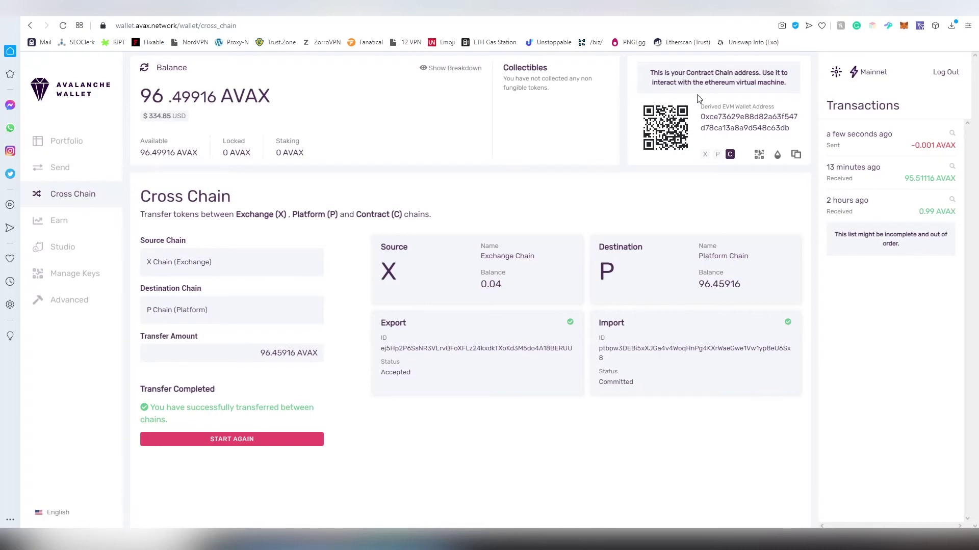
- Show the X-chain receive address and toggle the theme to dark and back to light
left_click(705, 154)
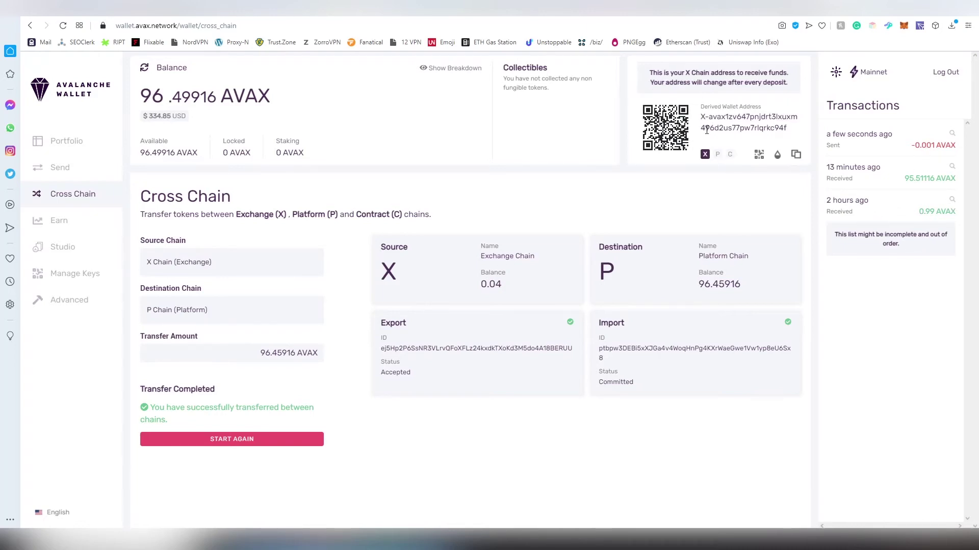
left_click_drag(701, 117, 764, 100)
left_click(765, 99)
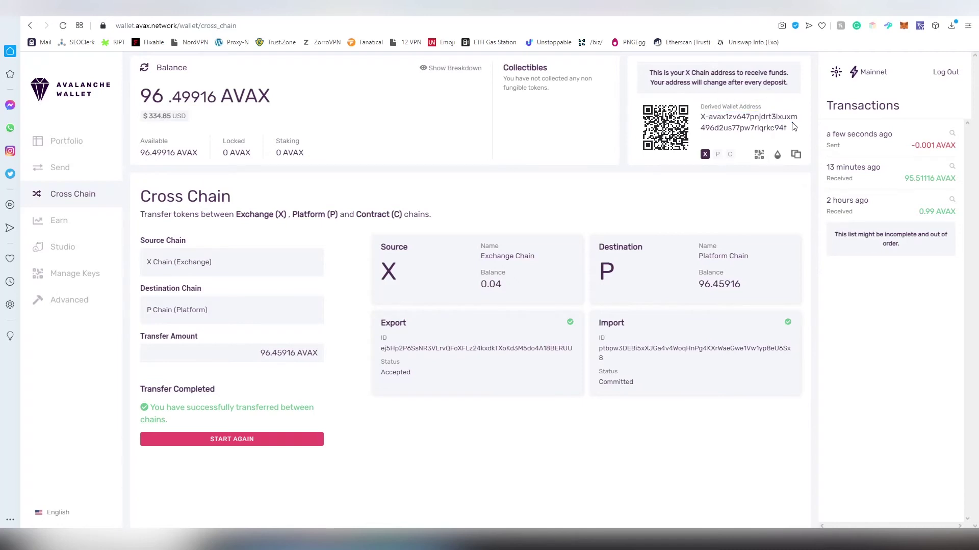
left_click(834, 74)
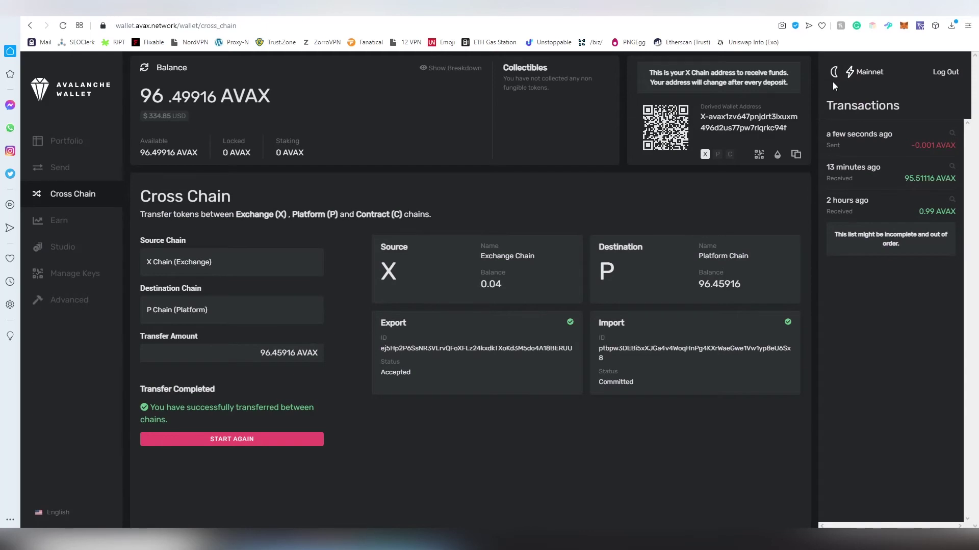
left_click(834, 74)
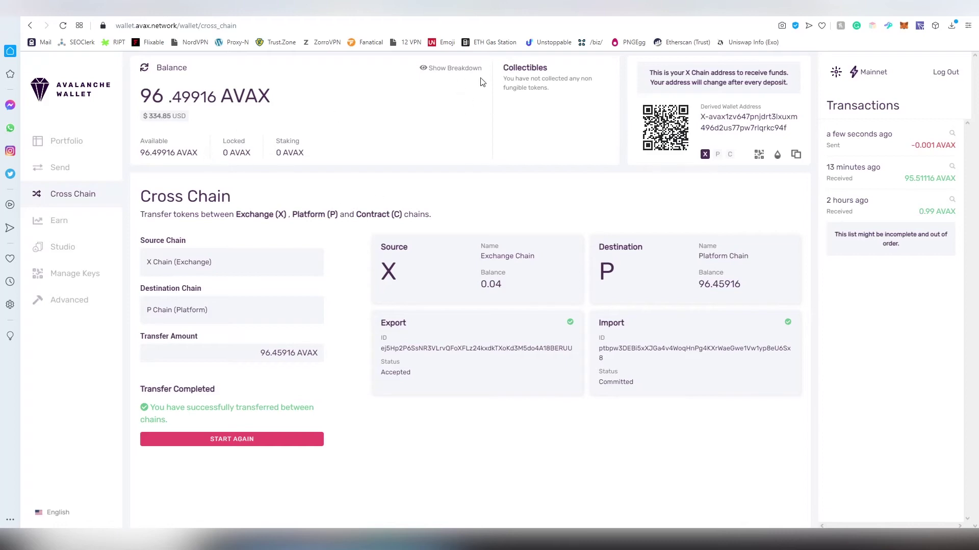
- Expand the balance breakdown showing 96.45916 AVAX on P Chain and 0.04 AVAX on X Chain
left_click(451, 70)
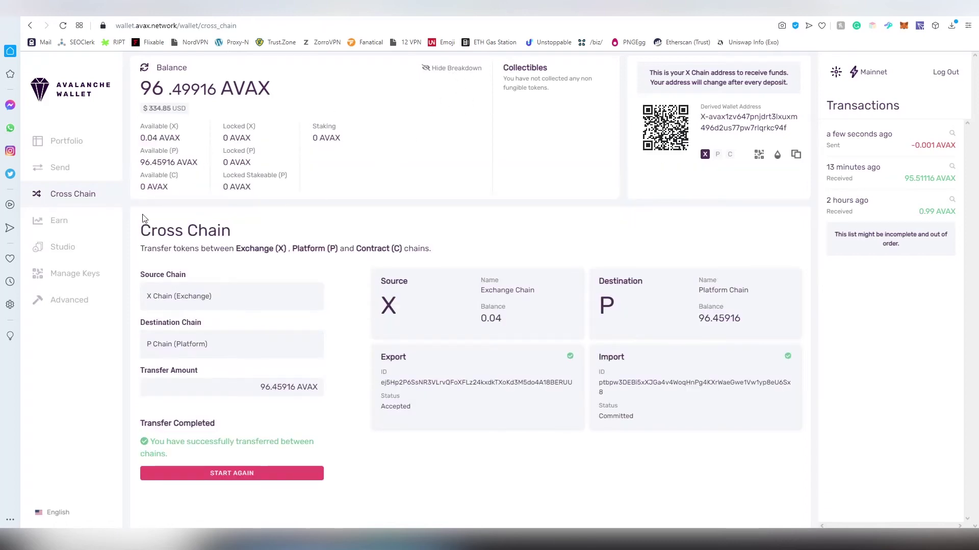
left_click(456, 68)
left_click(456, 68)
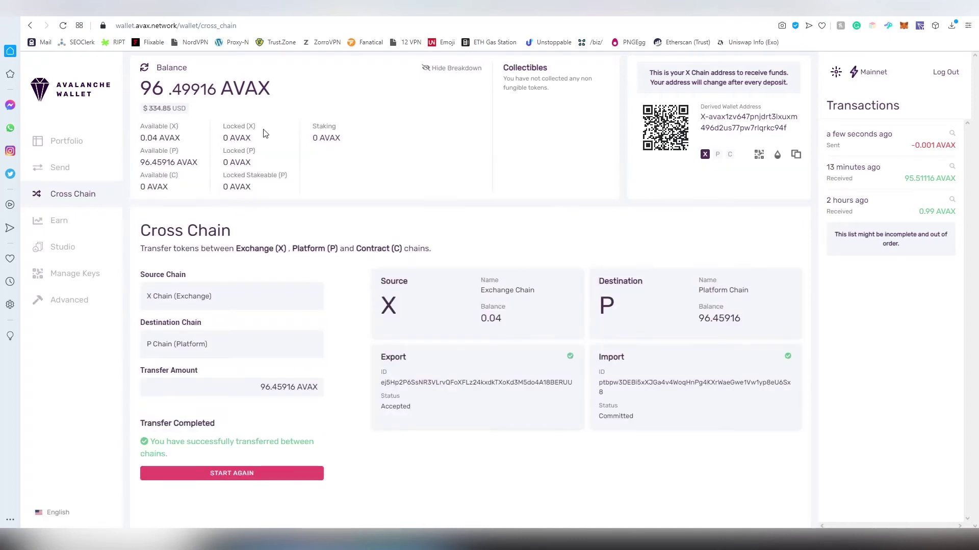
left_click_drag(145, 139, 150, 140)
left_click(149, 139)
left_click_drag(141, 162, 264, 164)
left_click(264, 164)
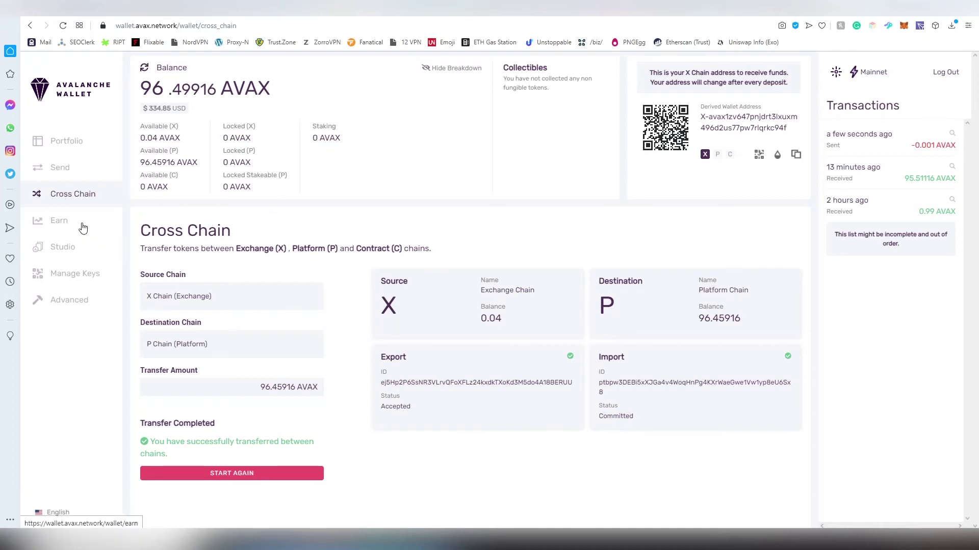
- Browse the Earn, Manage Keys, Advanced and Studio pages, ending back on Earn
left_click(73, 229)
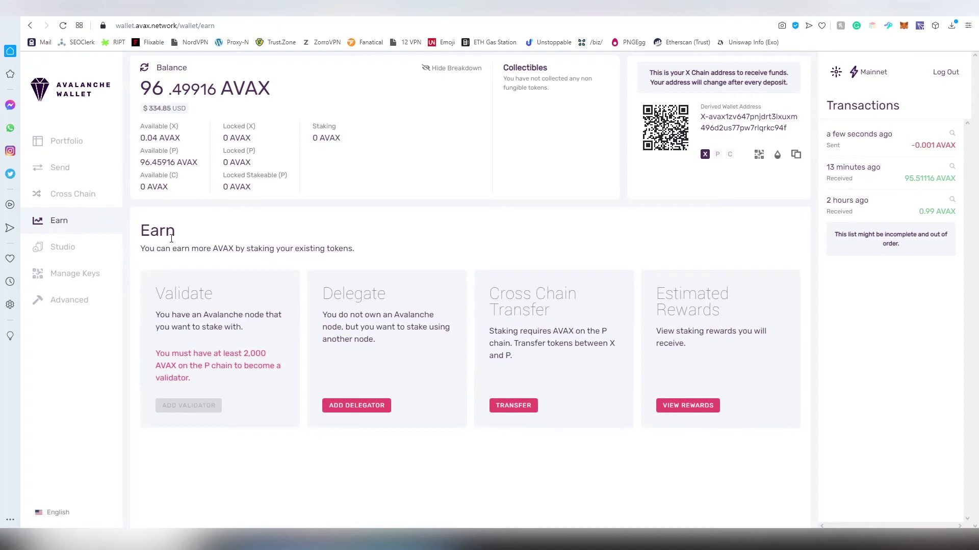
left_click(92, 273)
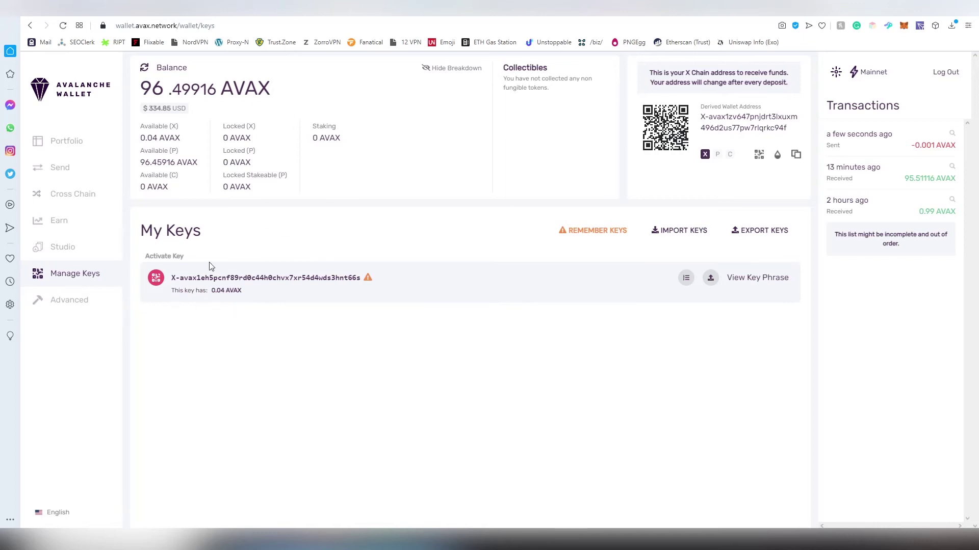
left_click(103, 302)
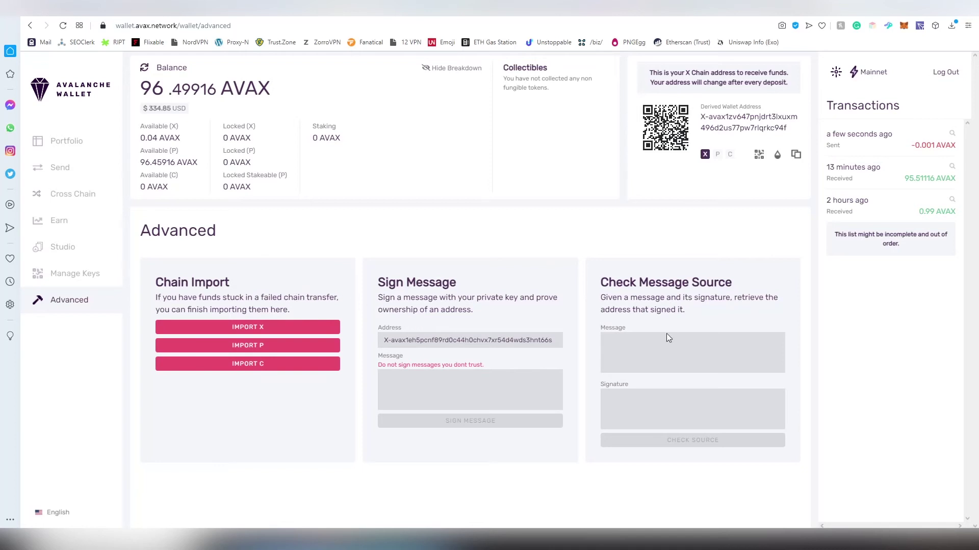
left_click(92, 253)
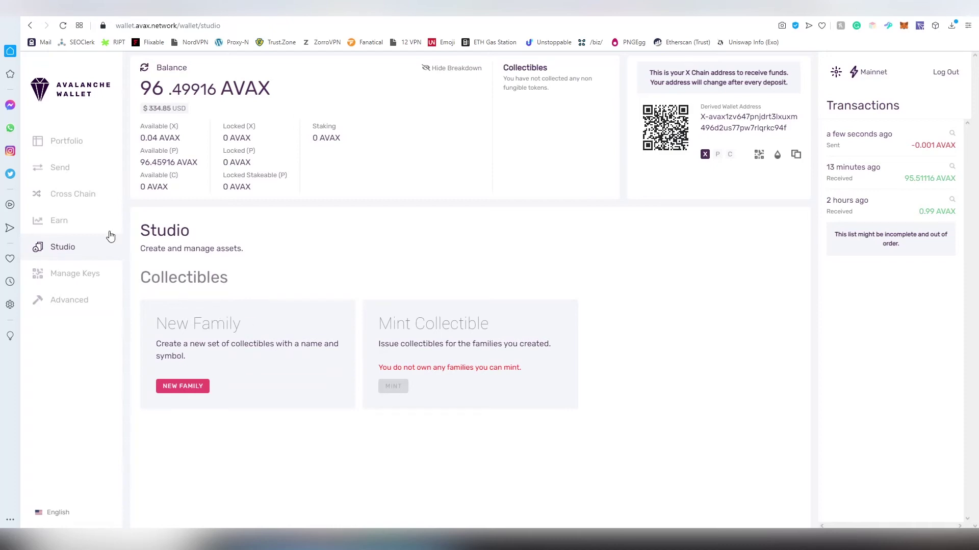
left_click(79, 233)
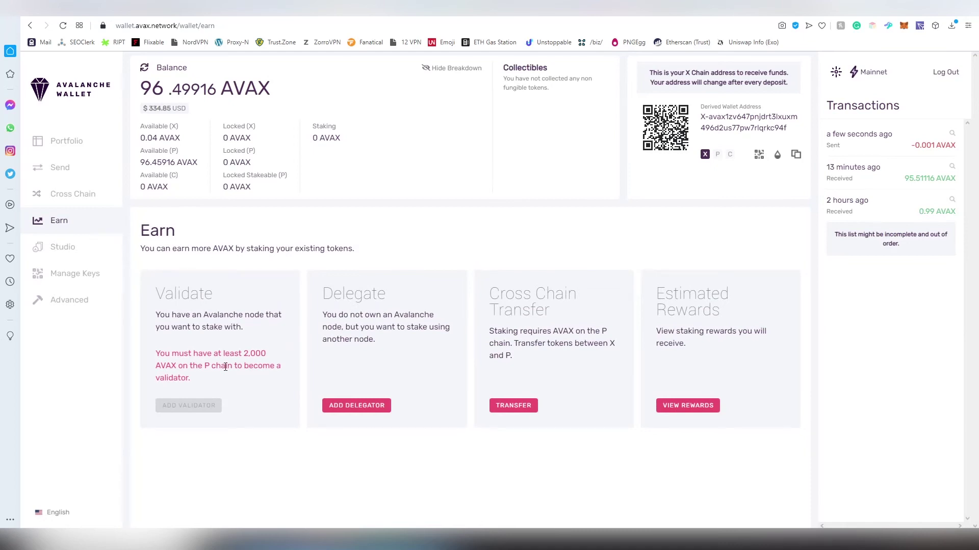
- Review the Earn notes: 2,000 AVAX validator minimum and staking requires P-Chain AVAX
left_click_drag(157, 296, 270, 317)
left_click(270, 318)
left_click_drag(240, 353, 257, 353)
left_click(257, 354)
left_click_drag(490, 331, 608, 331)
left_click(509, 355)
left_click_drag(513, 350, 574, 357)
left_click(577, 358)
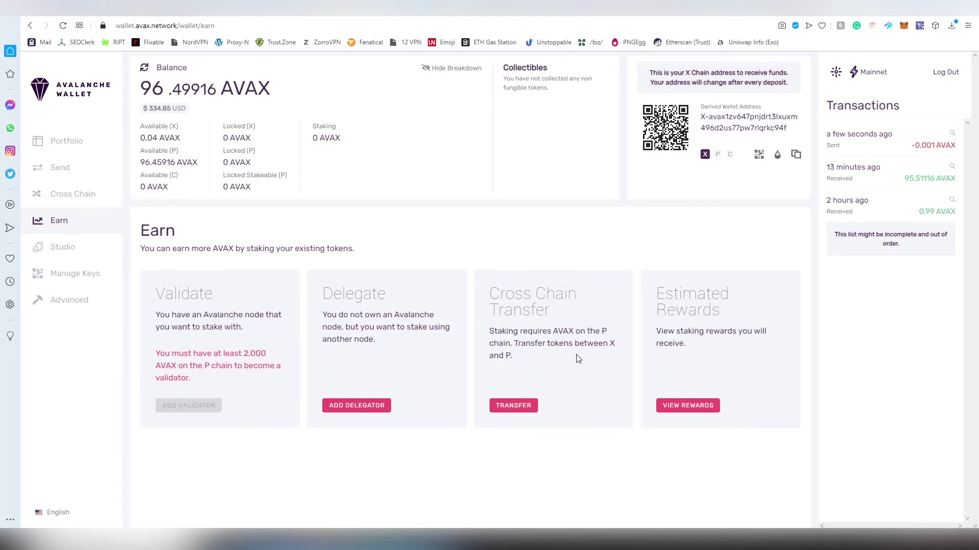
left_click(376, 408)
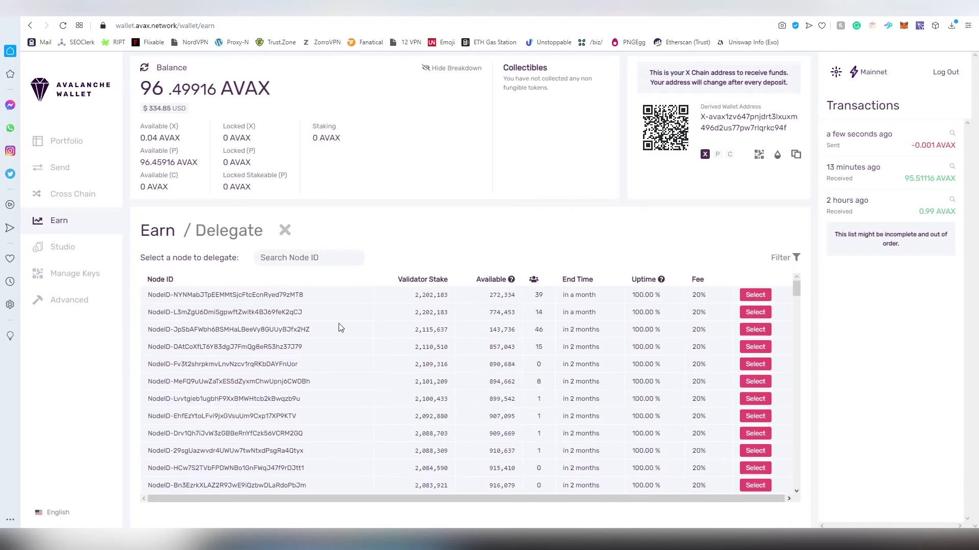
scroll(411, 332, "down", 1)
scroll(413, 336, "down", 1)
scroll(351, 372, "up", 2)
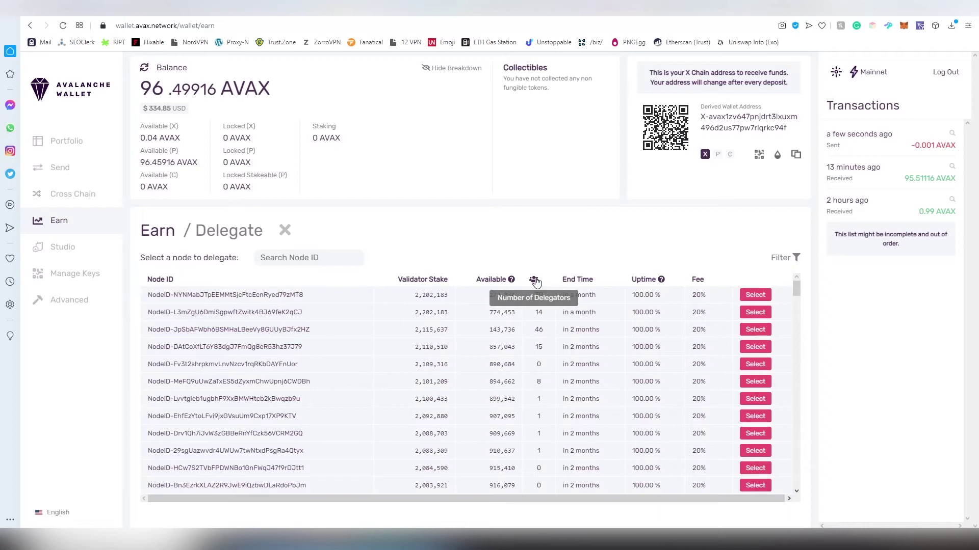
scroll(638, 319, "down", 5)
scroll(644, 386, "up", 5)
left_click_drag(796, 279, 791, 502)
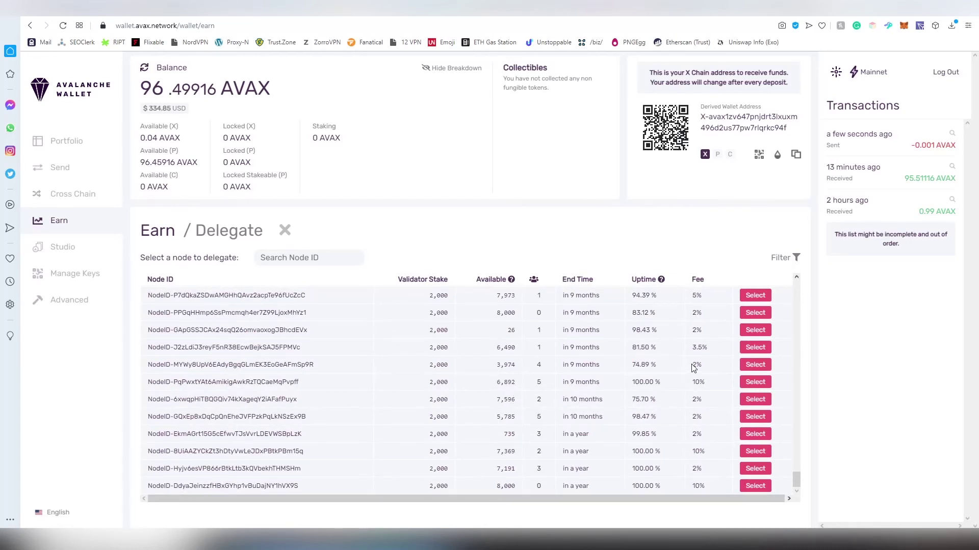
scroll(663, 367, "up", 5)
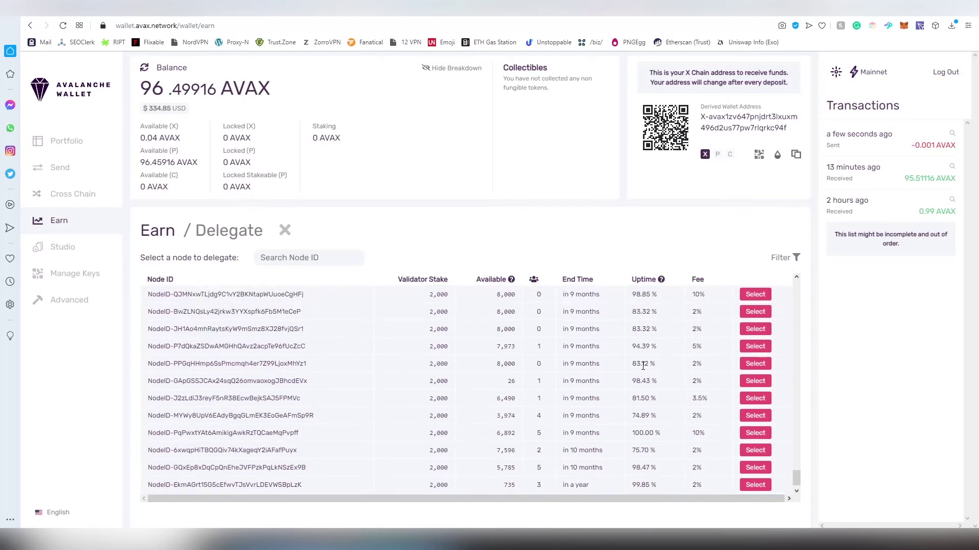
scroll(672, 383, "up", 4)
scroll(674, 390, "up", 3)
scroll(689, 392, "up", 7)
scroll(682, 391, "up", 2)
left_click_drag(691, 402, 708, 404)
left_click(707, 404)
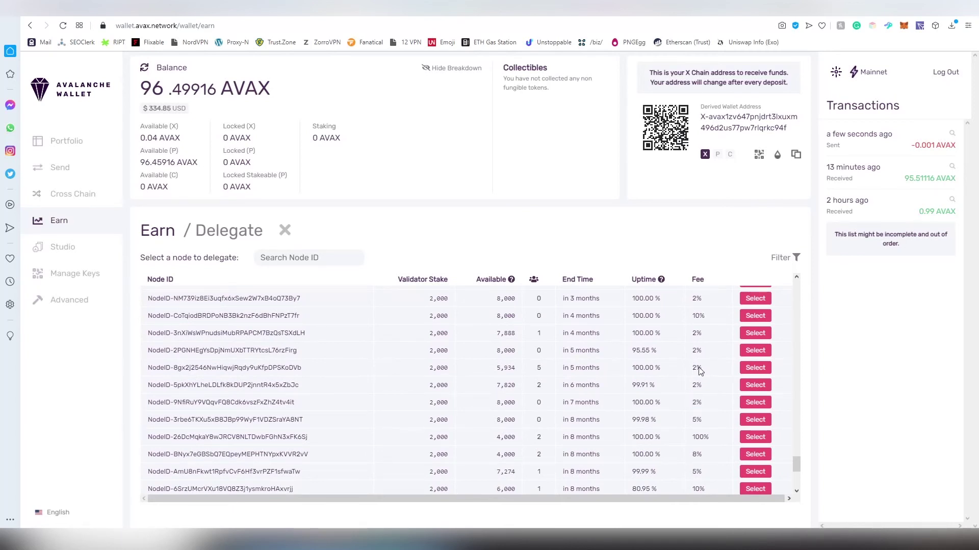
scroll(694, 406, "up", 5)
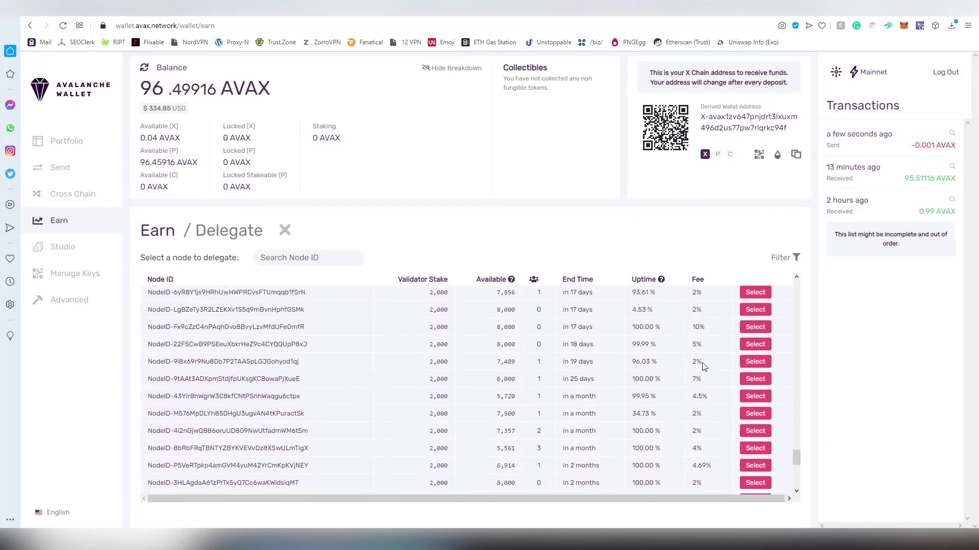
scroll(698, 376, "up", 3)
scroll(699, 376, "up", 4)
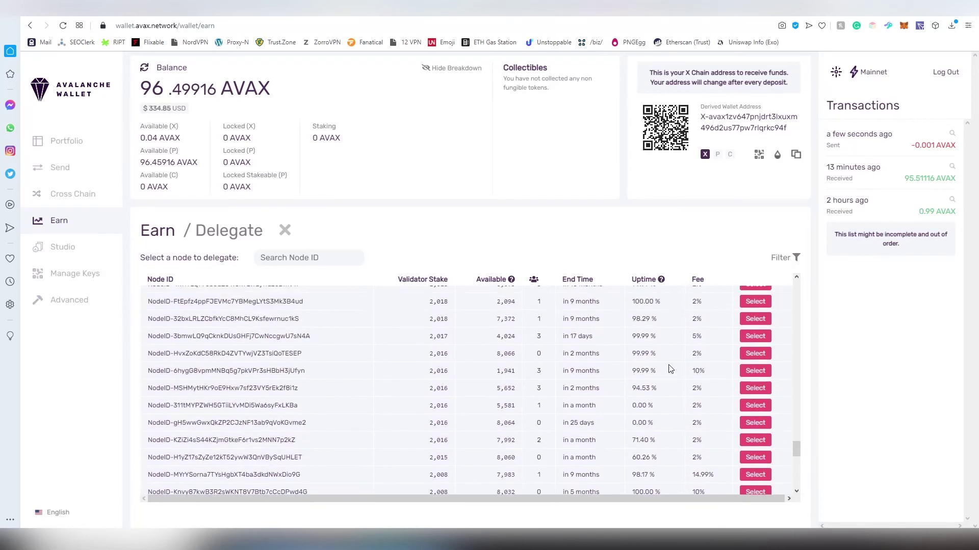
scroll(667, 366, "down", 6)
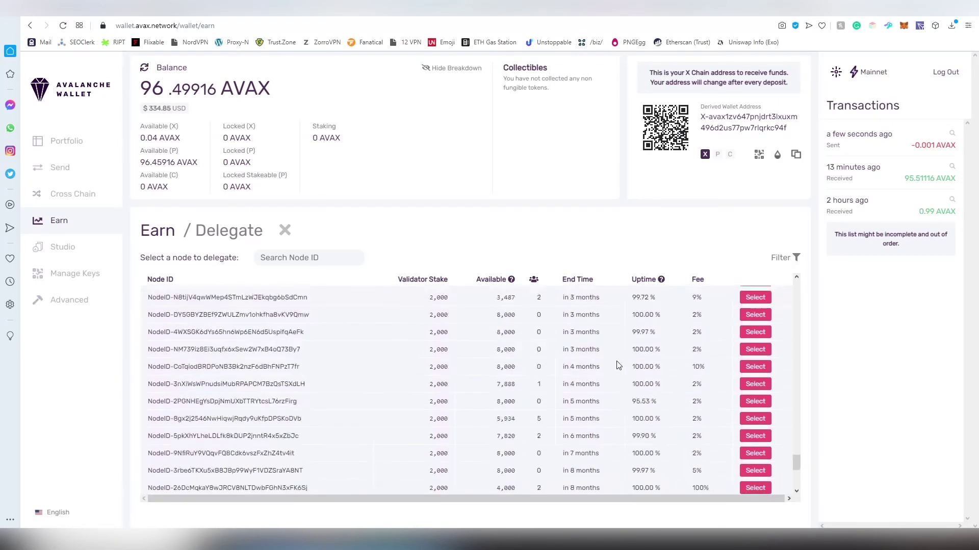
scroll(616, 366, "up", 3)
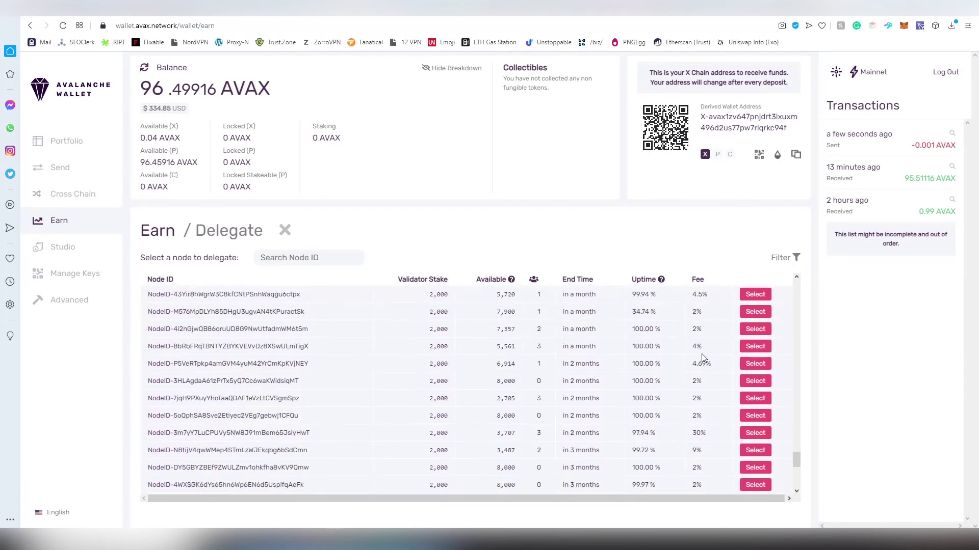
scroll(702, 356, "up", 1)
scroll(702, 379, "up", 5)
scroll(702, 379, "up", 1)
scroll(702, 379, "up", 4)
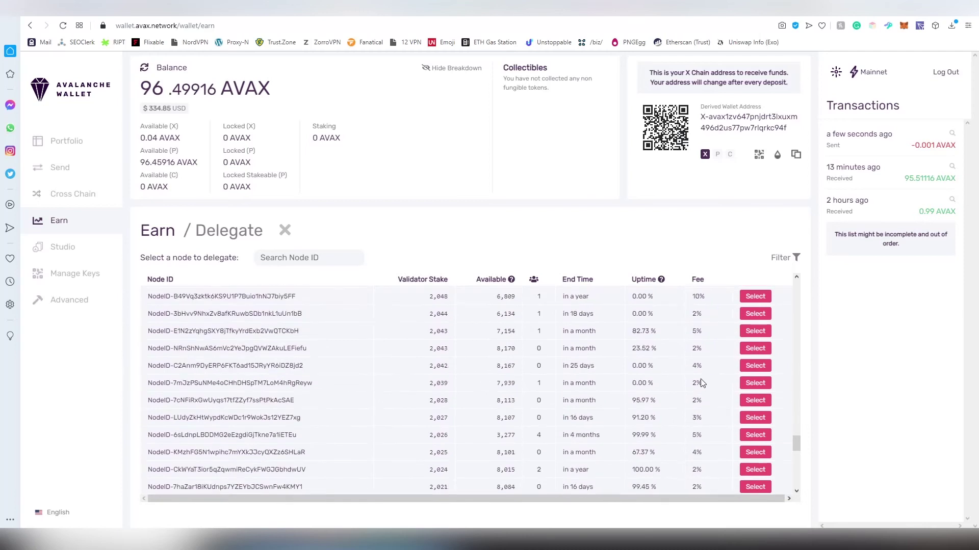
scroll(698, 382, "up", 4)
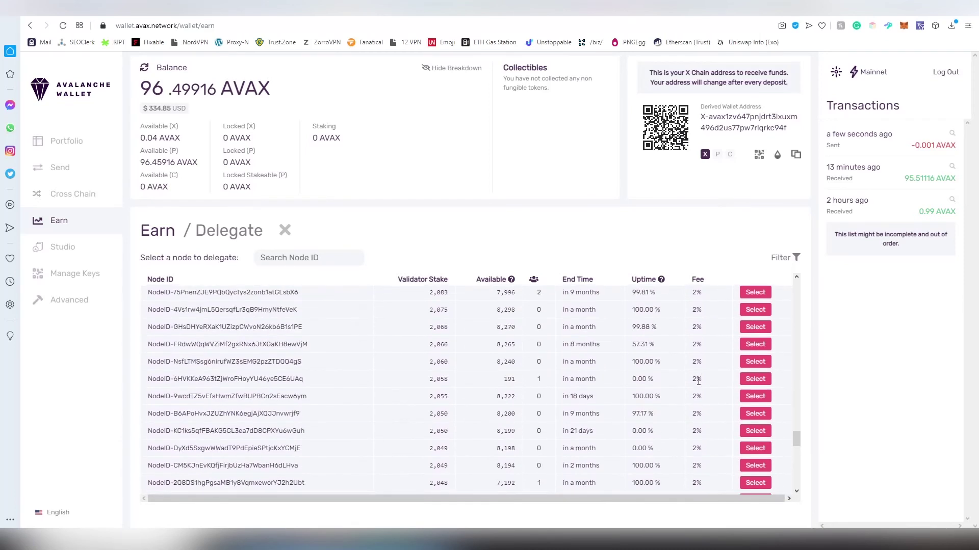
scroll(692, 386, "up", 1)
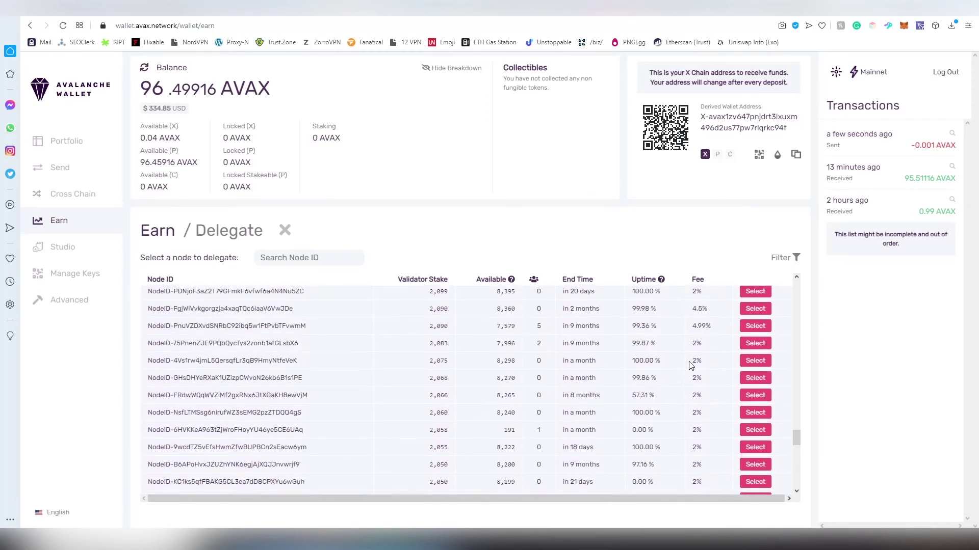
scroll(689, 357, "up", 5)
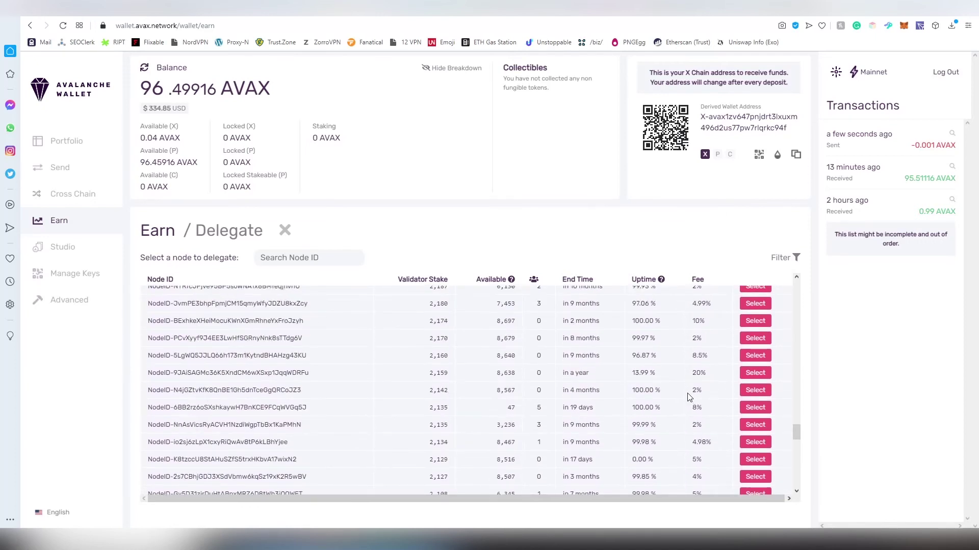
scroll(688, 395, "up", 2)
key("ctrl+t")
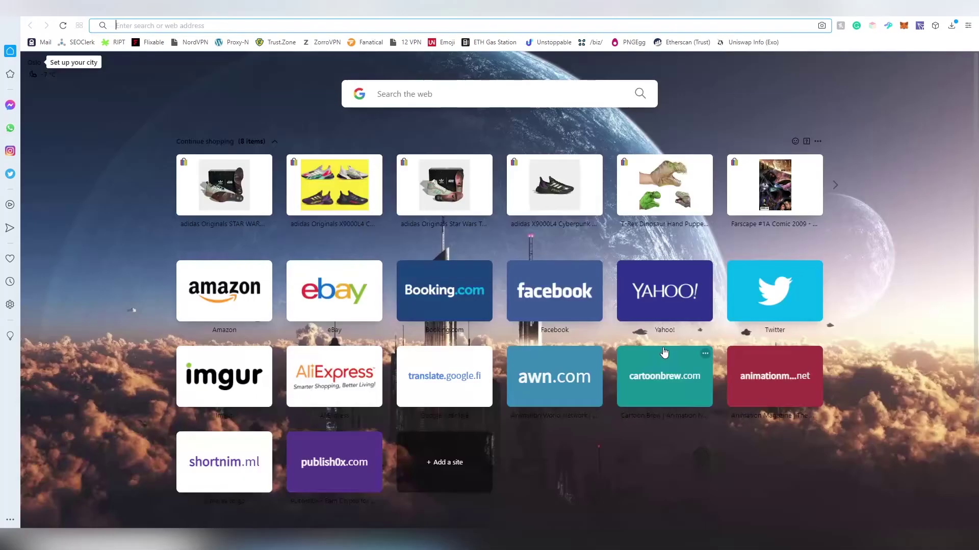
key("ctrl+w")
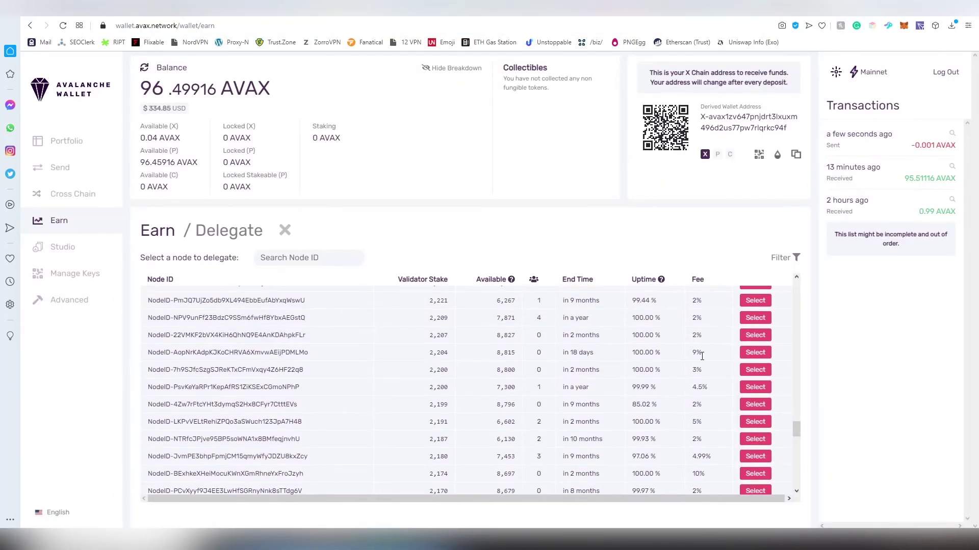
scroll(716, 371, "up", 1)
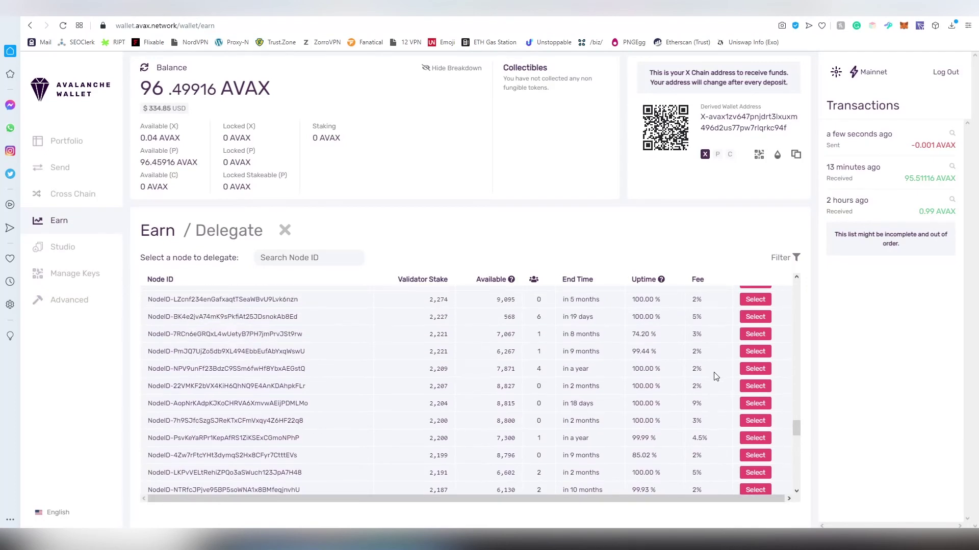
- Select the NPV9unFf23 node for delegation, noting its 2% fee and end date
left_click(747, 373)
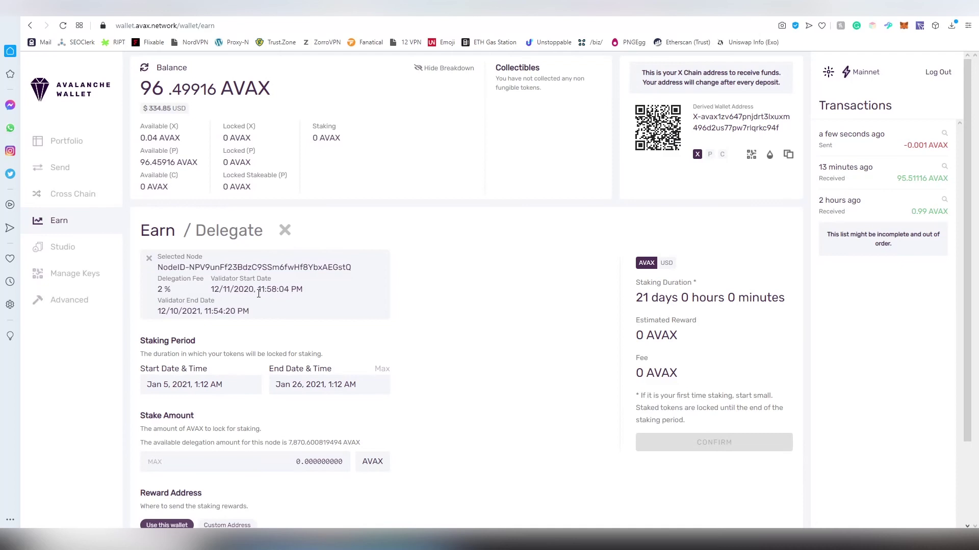
left_click_drag(158, 280, 182, 289)
left_click(183, 289)
left_click_drag(158, 312, 207, 312)
left_click(218, 312)
- Fill in the maximum stake amount of 96.45916 AVAX
scroll(251, 306, "down", 2)
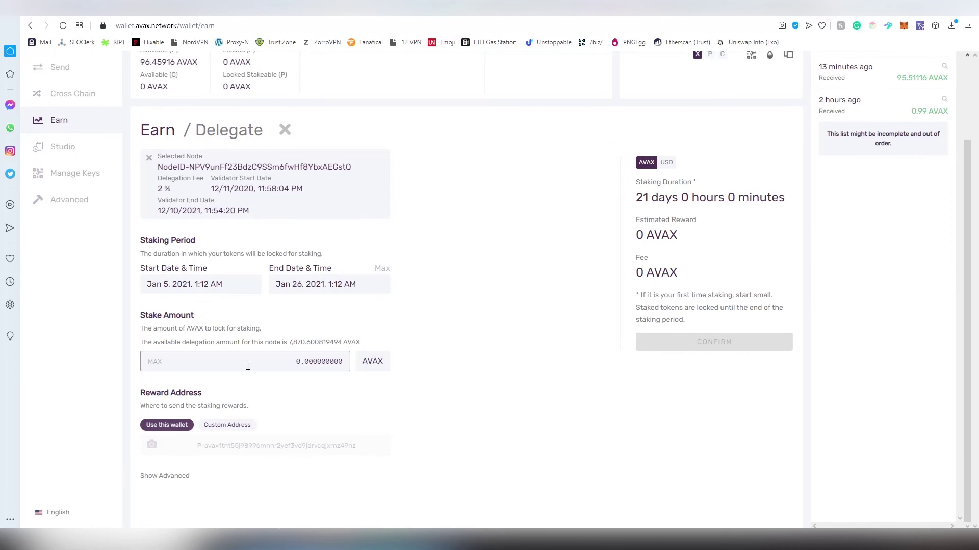
left_click(154, 362)
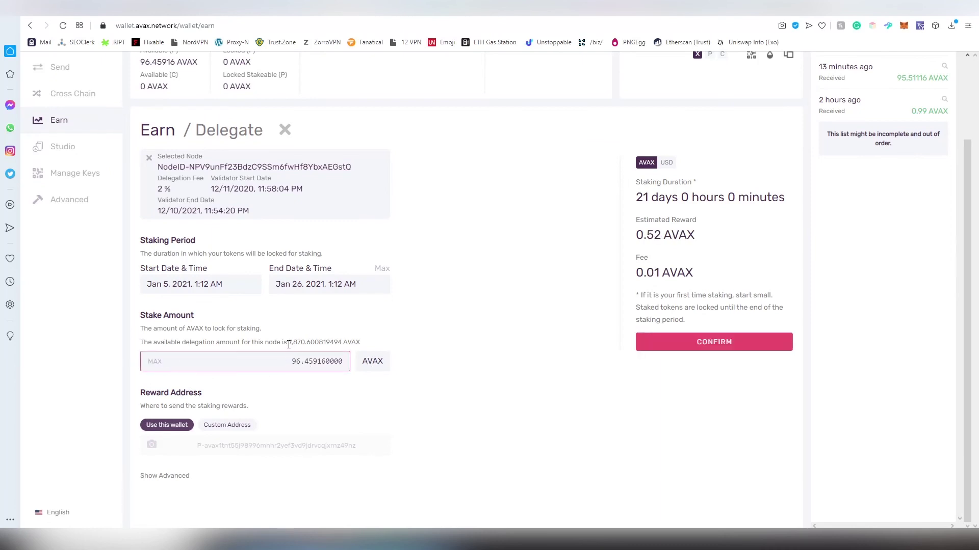
left_click_drag(291, 344, 331, 344)
left_click(331, 345)
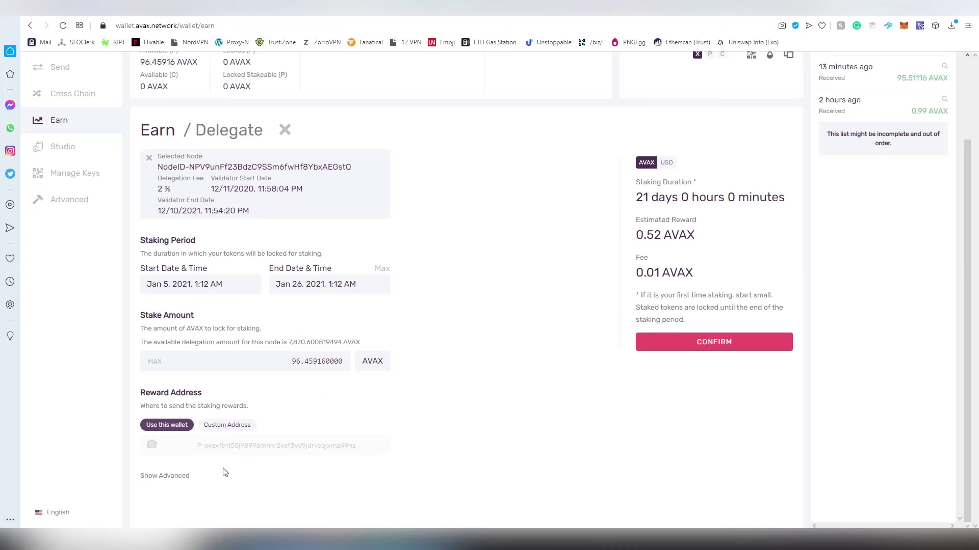
- Show the advanced balance source and review the 21-day, 0.52 AVAX reward, 0.01 AVAX fee summary
left_click(183, 476)
scroll(350, 414, "down", 2)
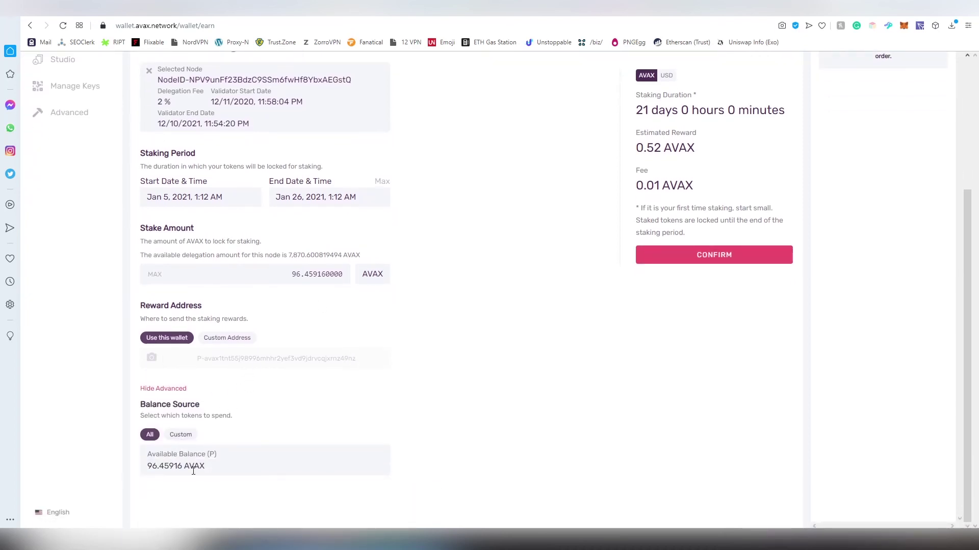
scroll(489, 334, "up", 2)
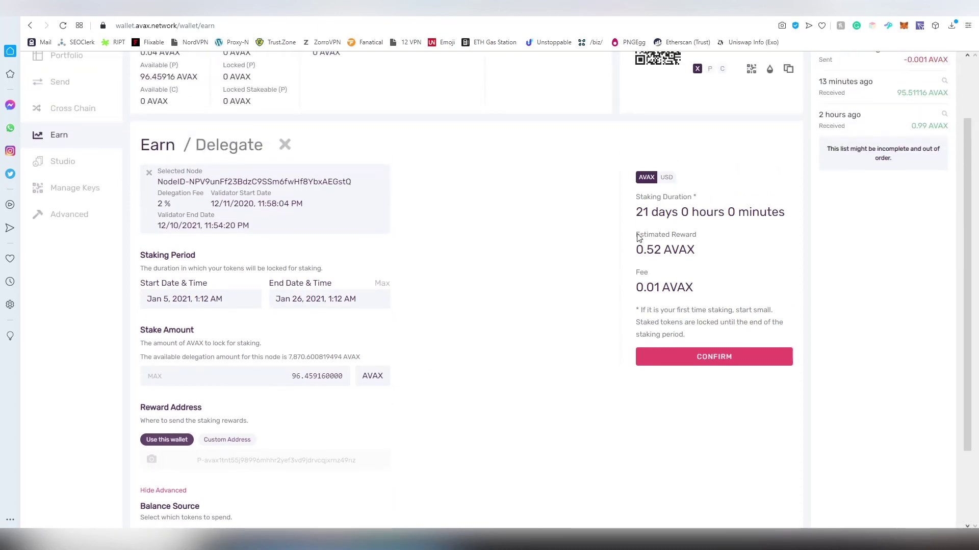
left_click_drag(639, 249, 663, 249)
left_click(666, 250)
left_click_drag(638, 212, 788, 226)
left_click(721, 289)
left_click_drag(635, 288, 658, 289)
left_click(727, 328)
- Confirm and submit the 96.45916 AVAX delegation until its status reads Committed
left_click(685, 356)
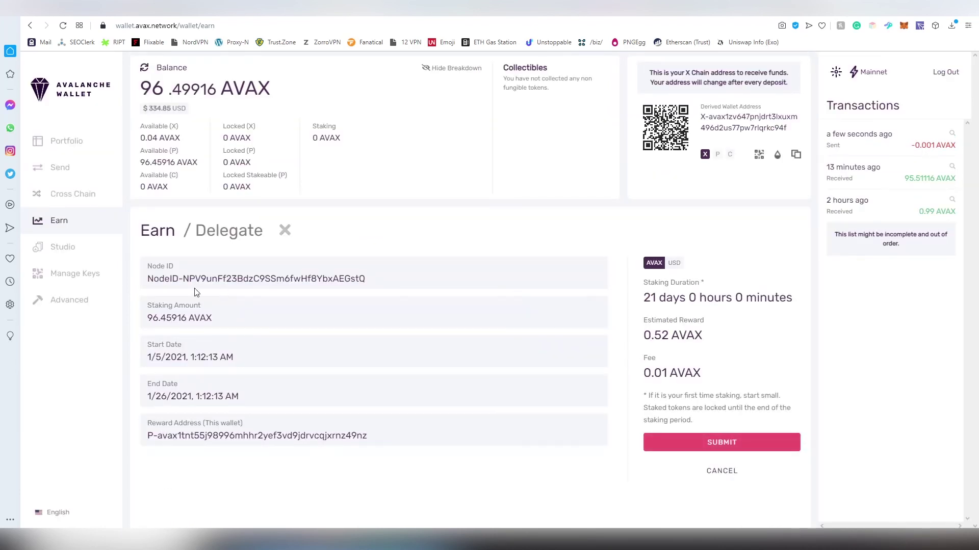
left_click(688, 445)
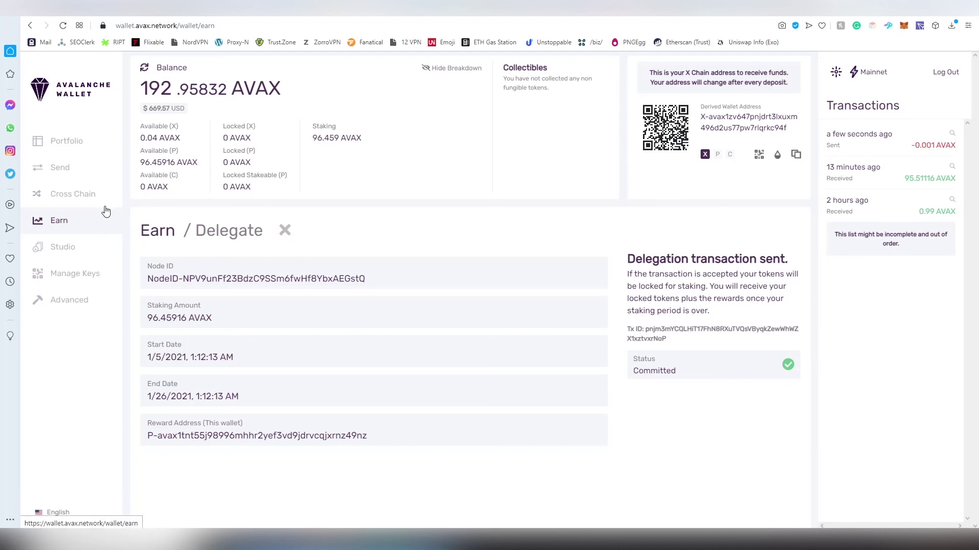
- Close the Delegate view and open Estimated Rewards, which reports no pending rewards yet
left_click(285, 230)
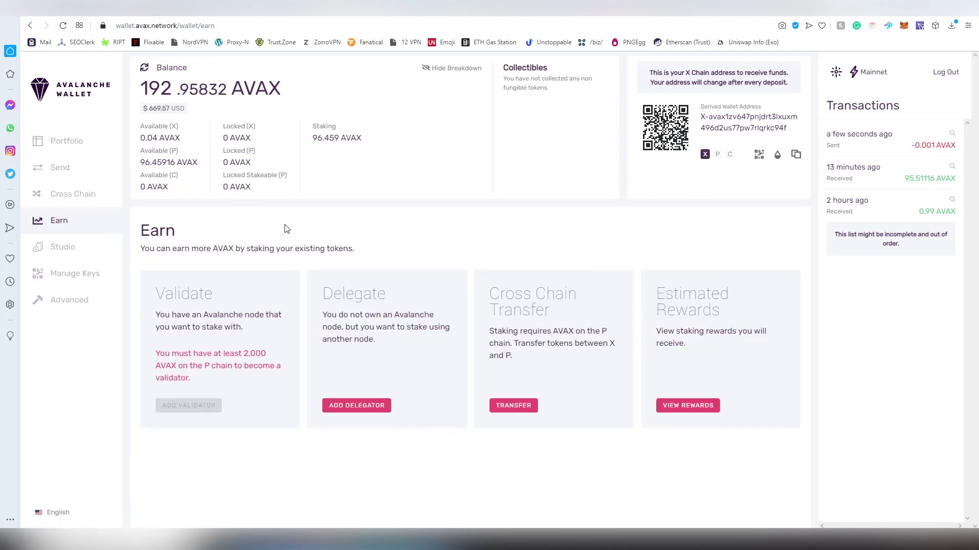
left_click(695, 414)
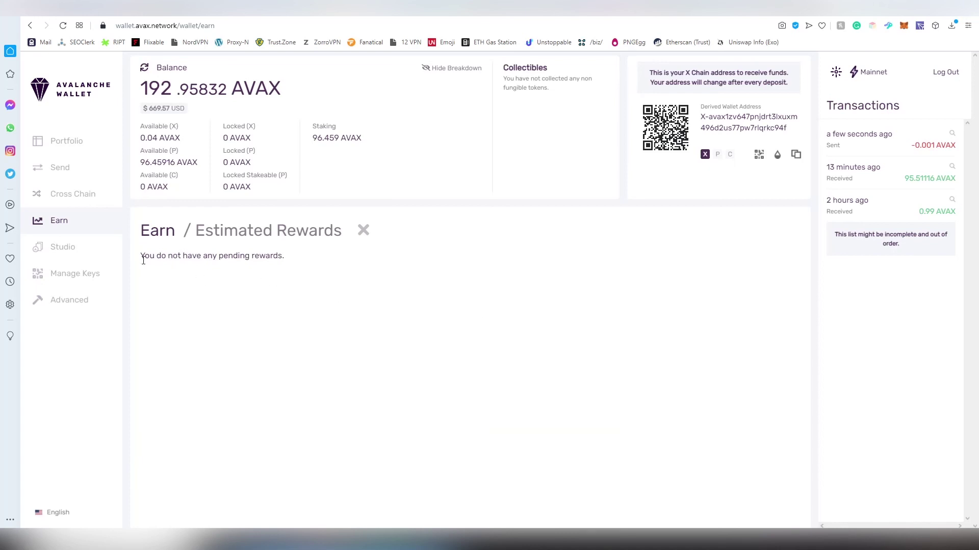
left_click_drag(143, 261, 317, 275)
left_click(317, 275)
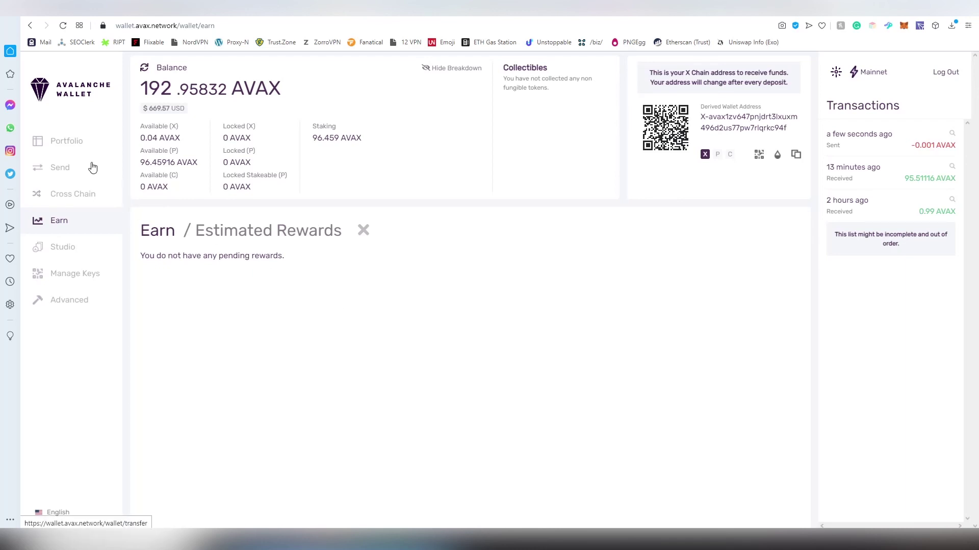
- Refresh the Portfolio token balances and confirm 96.459 AVAX staking of 96.49916 AVAX total
left_click(84, 142)
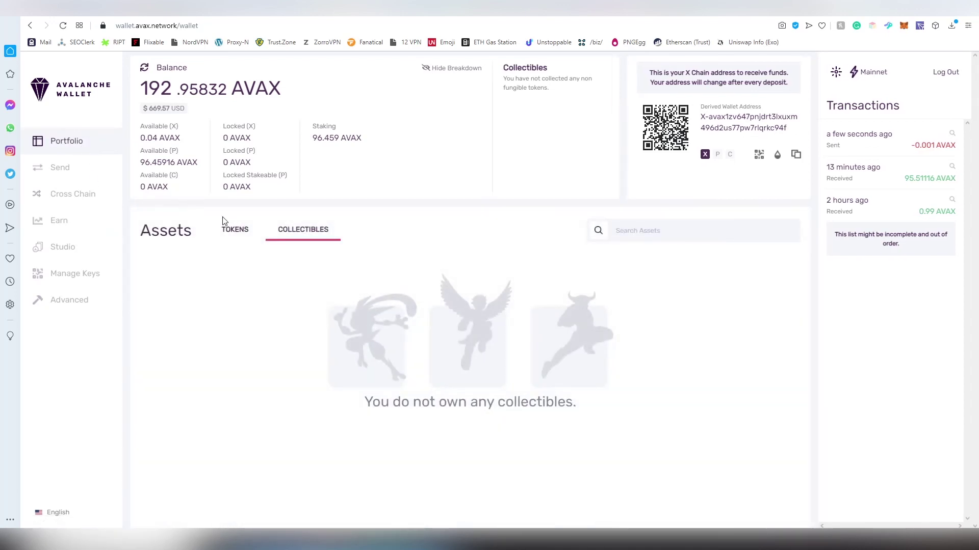
left_click(236, 230)
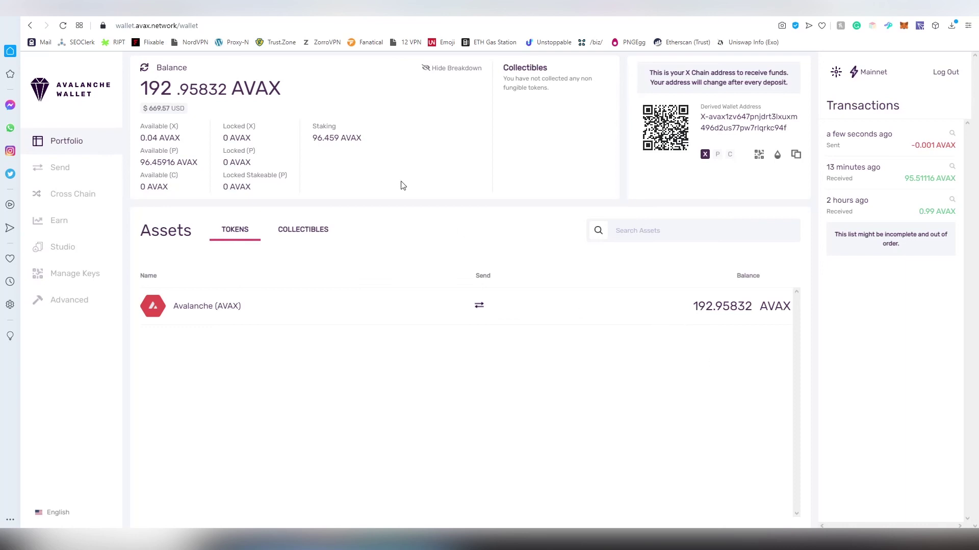
mouse_move(308, 144)
left_mouse_down()
mouse_move(359, 139)
mouse_move(304, 143)
left_mouse_up()
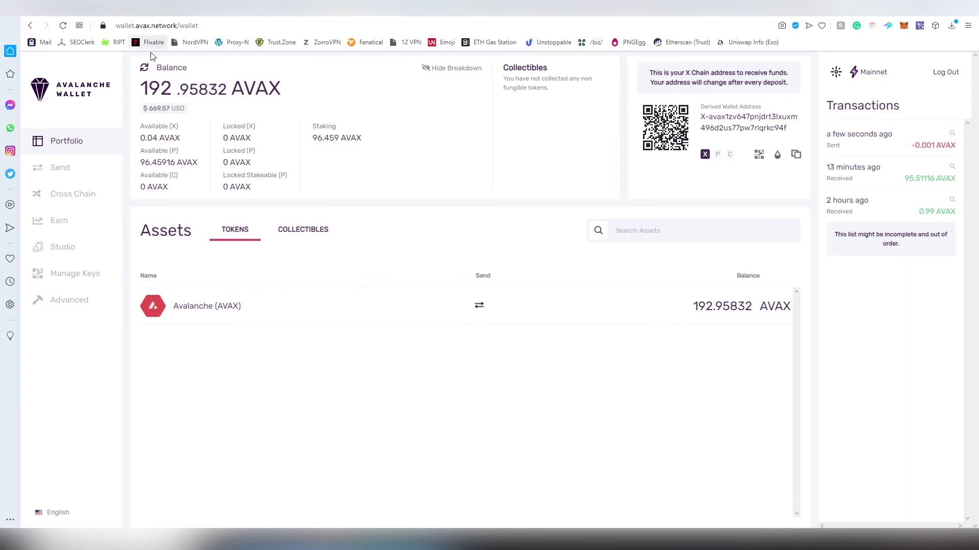
left_click(143, 71)
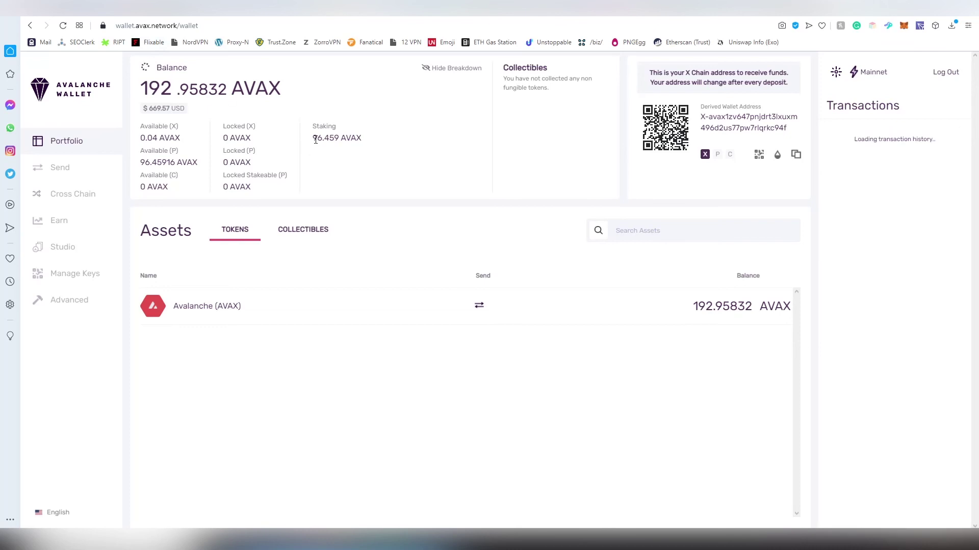
mouse_move(316, 138)
left_mouse_down()
mouse_move(345, 140)
mouse_move(298, 135)
left_mouse_up()
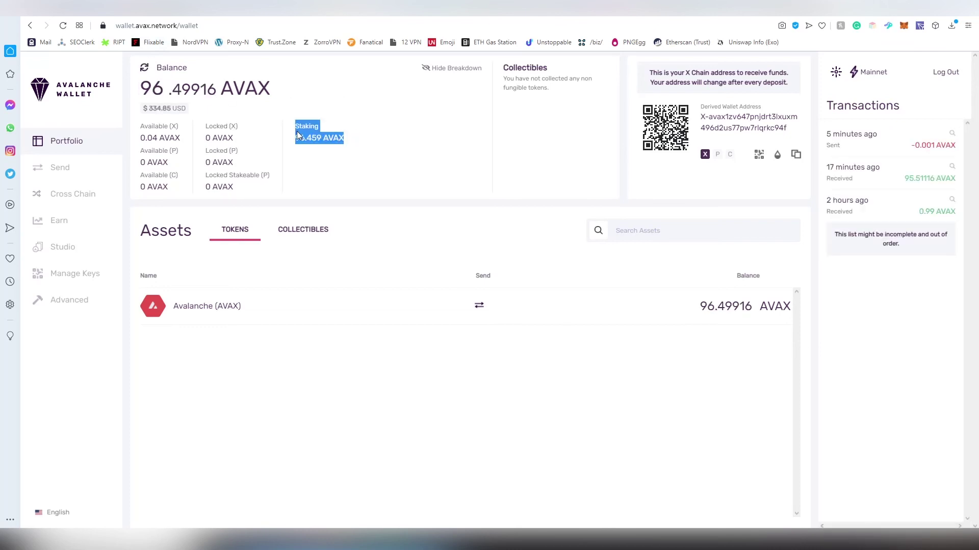
left_click(299, 135)
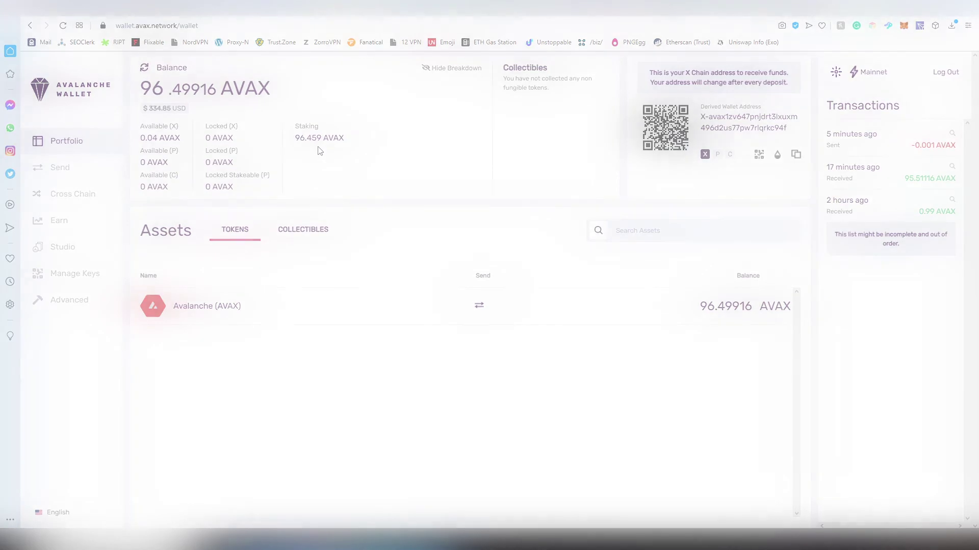